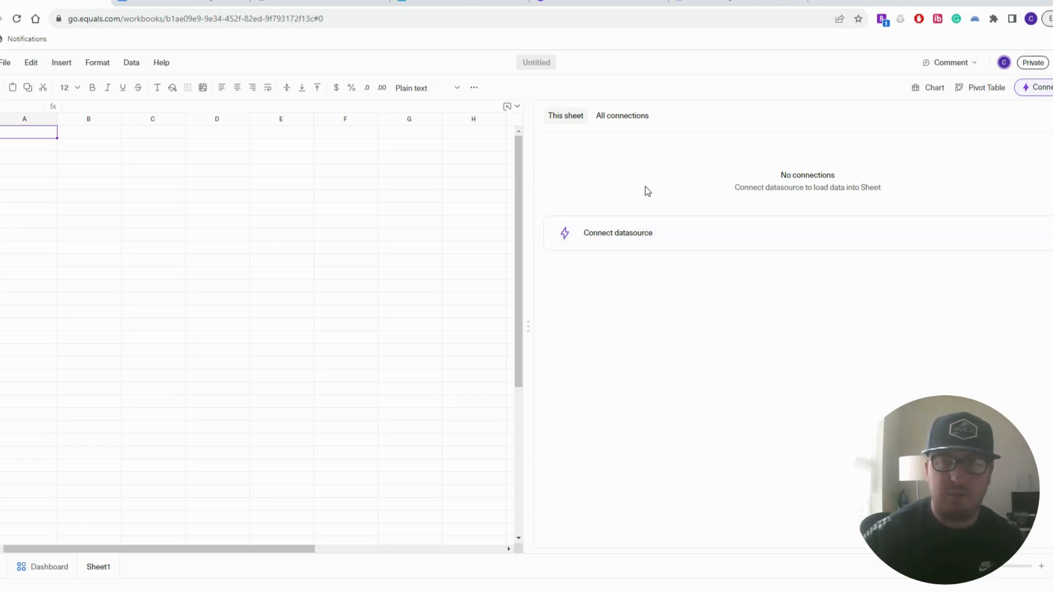
Connect a Snowflake data source to the sheet using the Query Builder editor
click(626, 230)
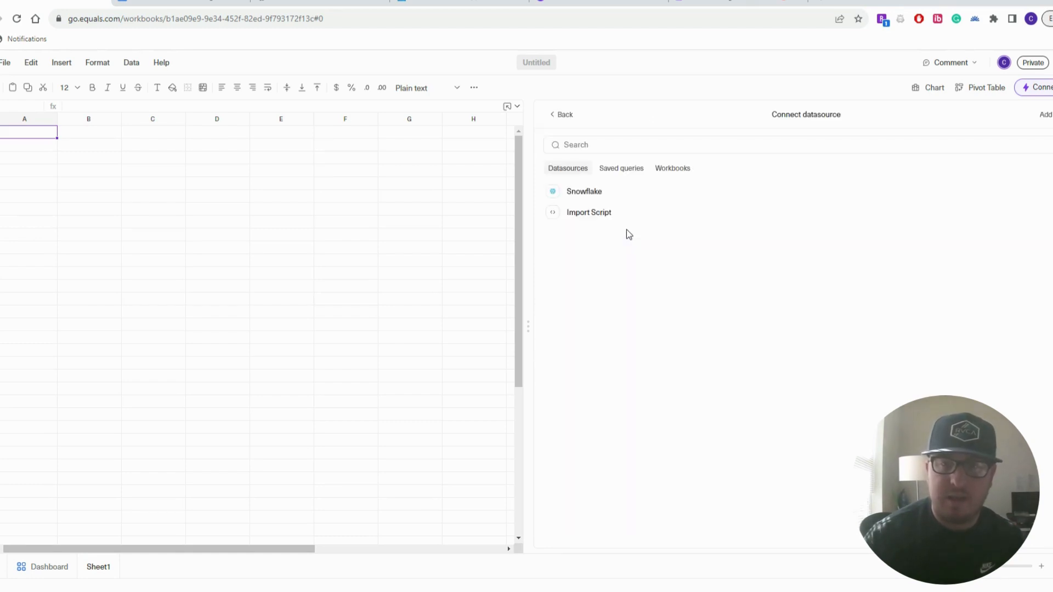
click(618, 196)
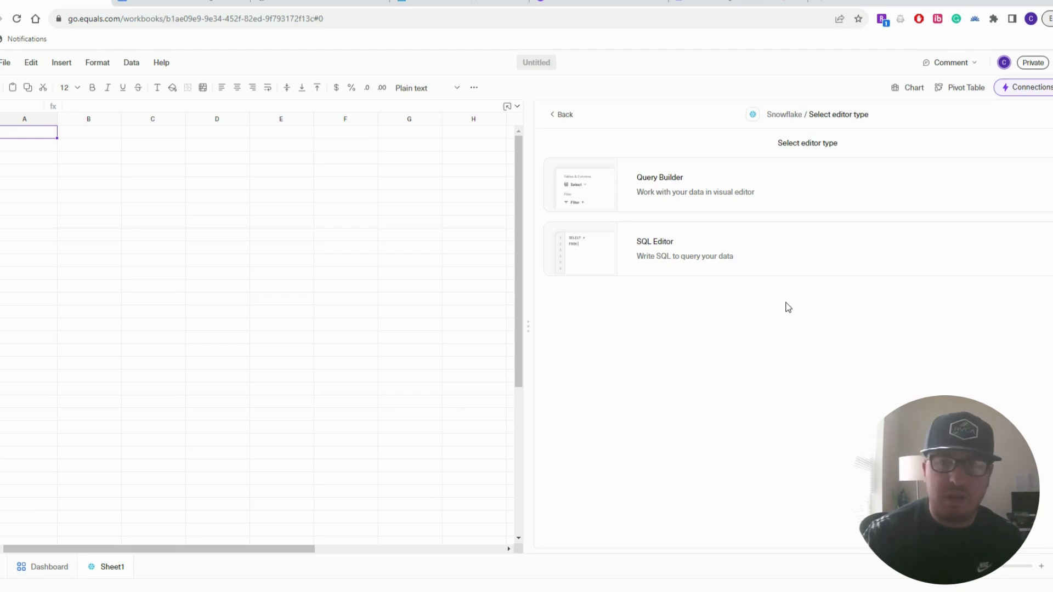
click(782, 192)
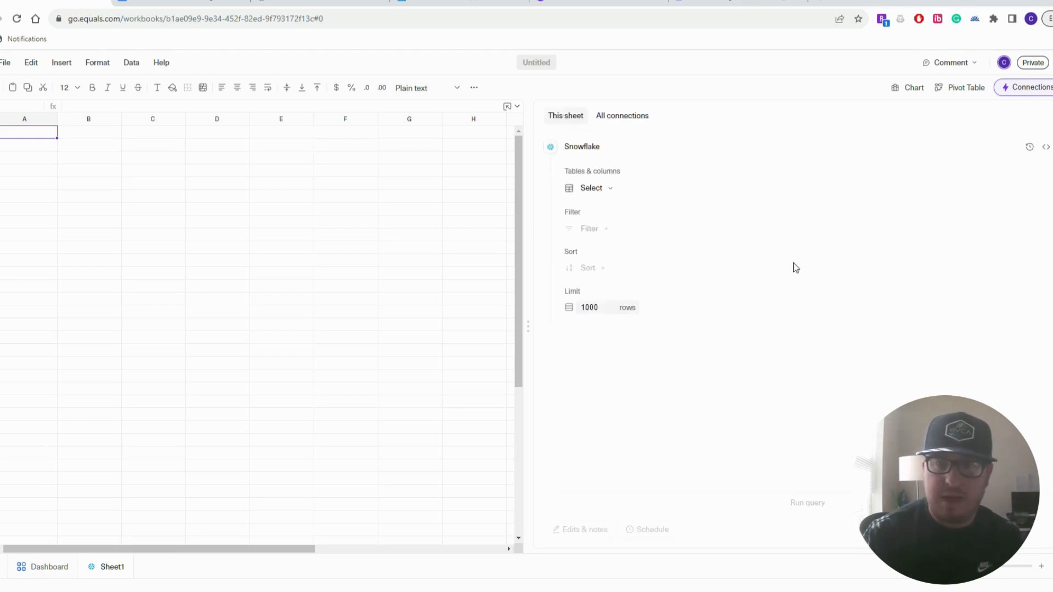
Choose the MARKETING_DEMO.NETSUITE_MARKETING_SPEND table with all its columns and save the selection
click(605, 188)
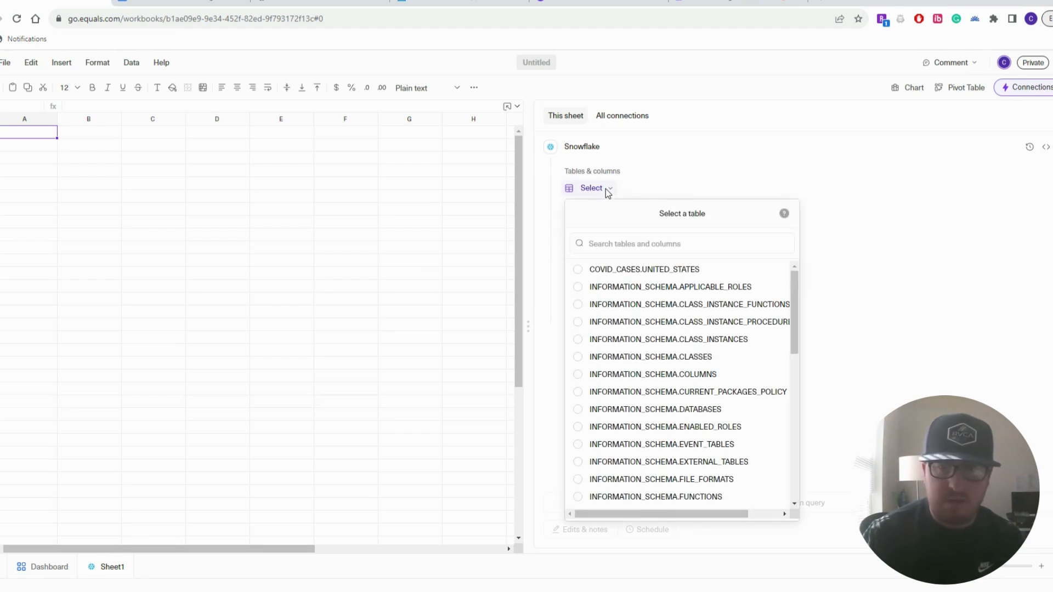
scroll(731, 420, down, 10)
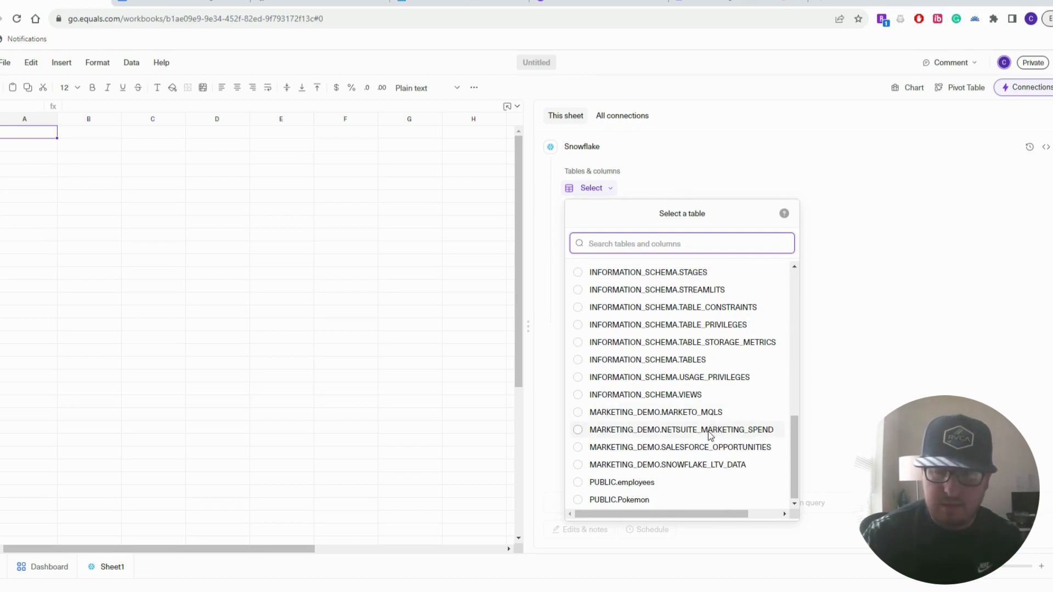
click(710, 432)
scroll(732, 458, down, 3)
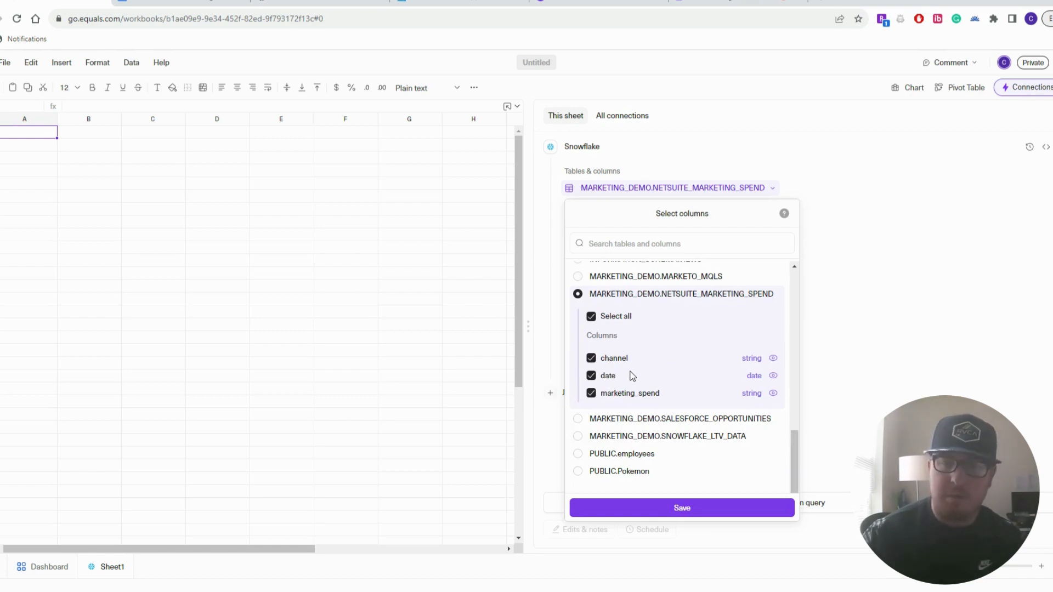
click(705, 508)
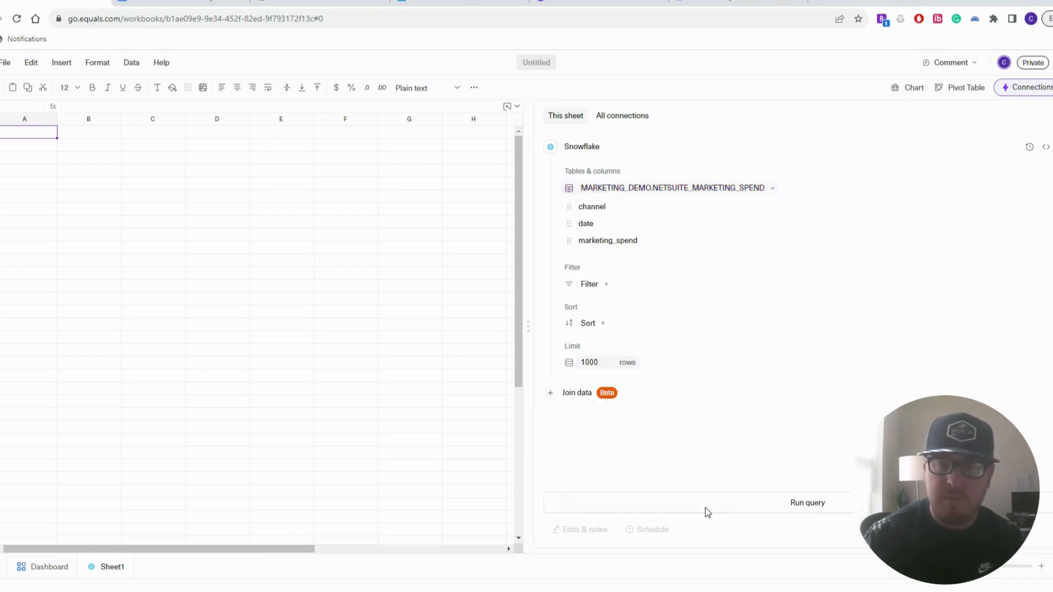
Run the query to fill Sheet1 with channel, date and marketing_spend rows, then widen the Connections panel
click(798, 502)
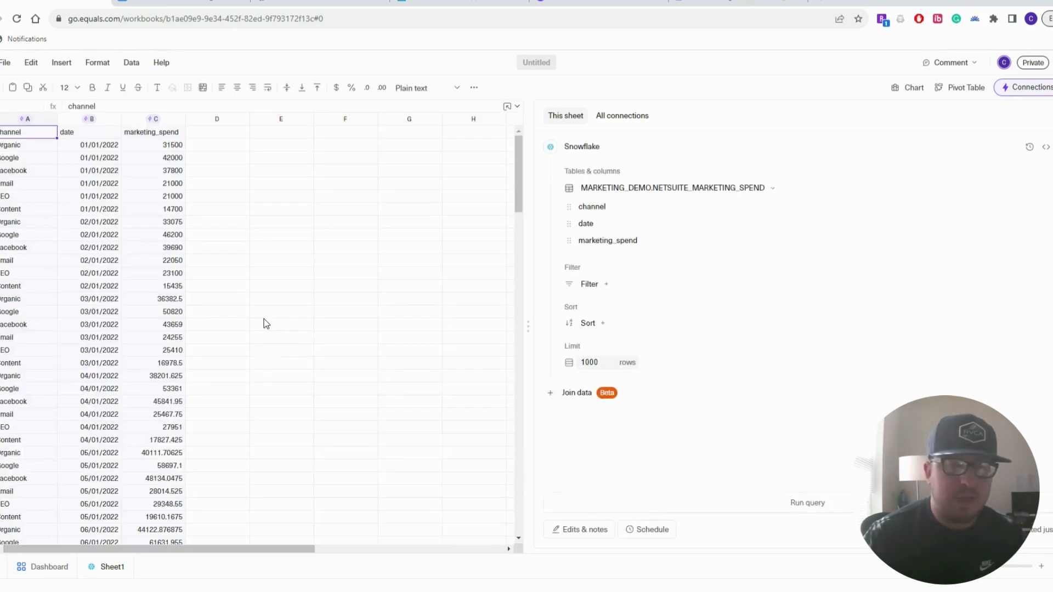
drag(527, 327, 500, 329)
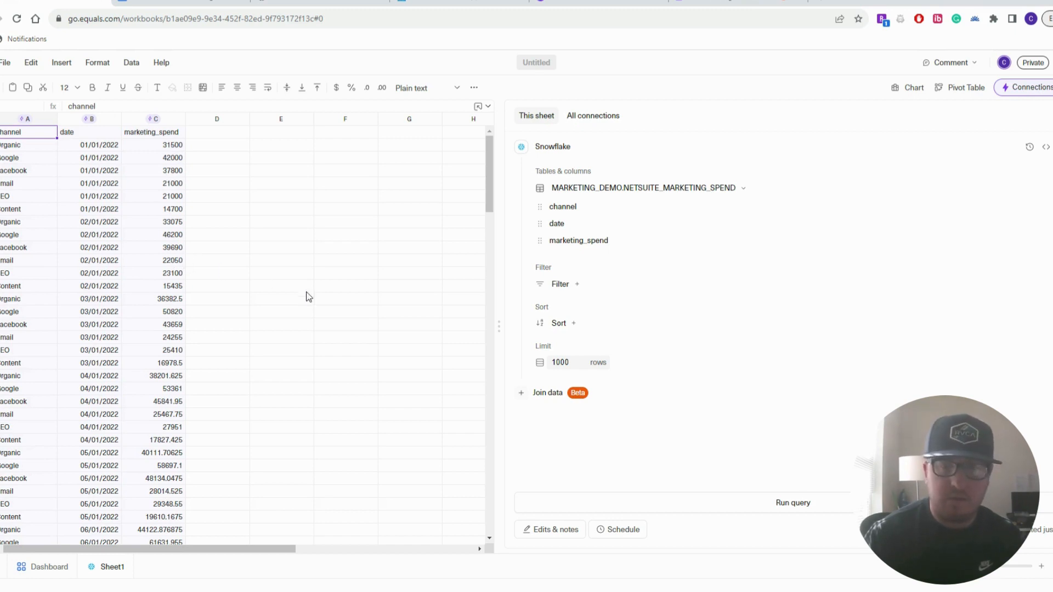
Add a query filter where channel is Facebook
click(578, 284)
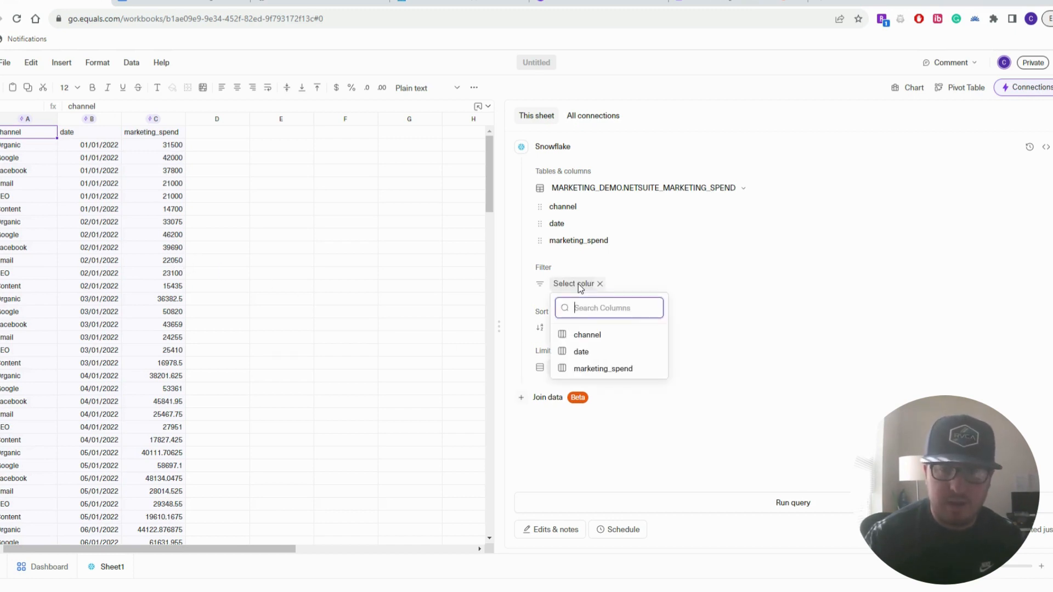
click(589, 329)
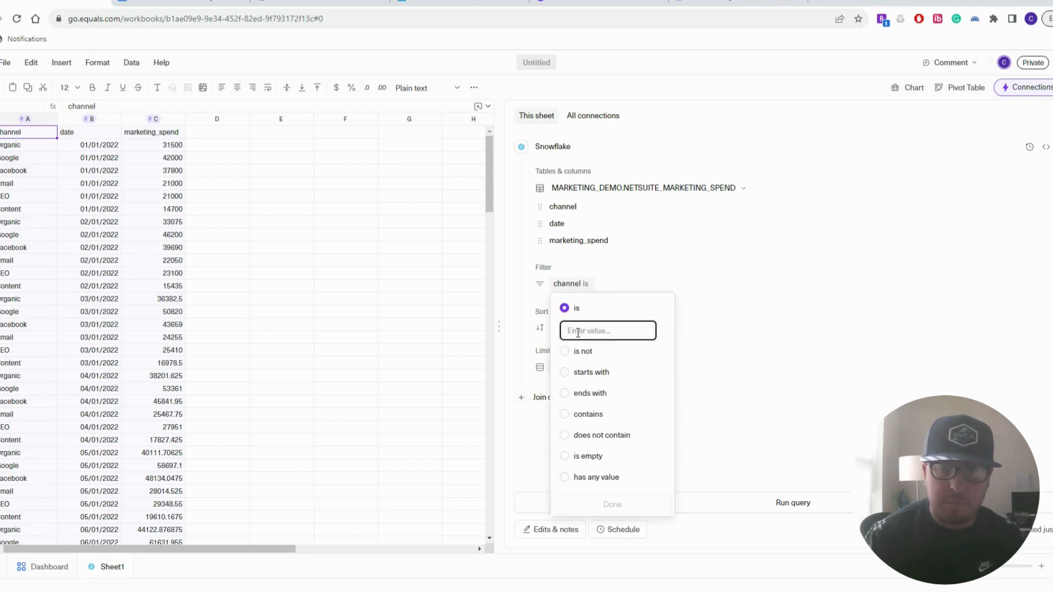
text(Fa)
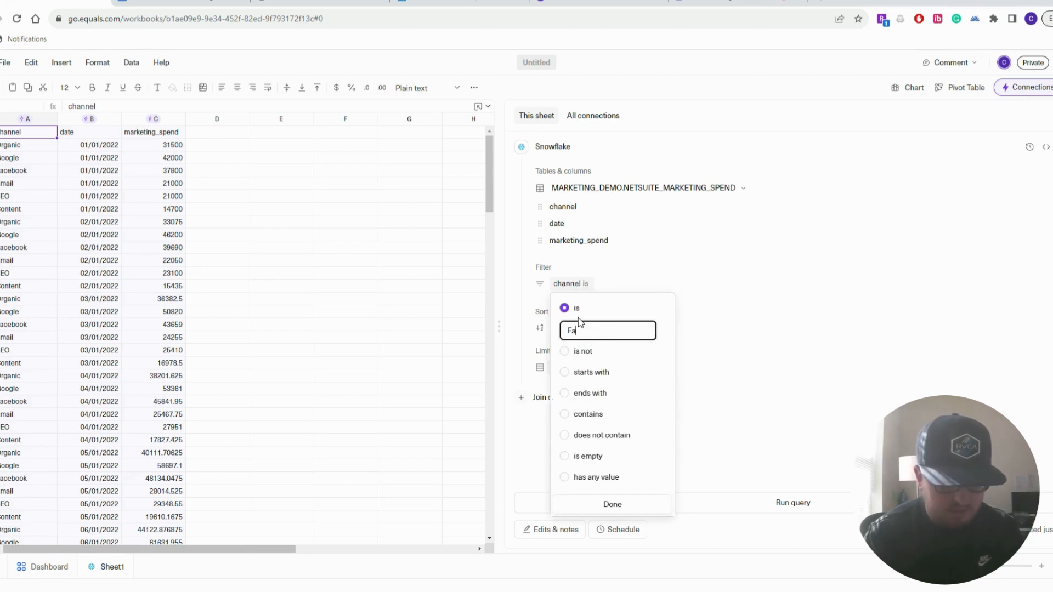
text(cebook)
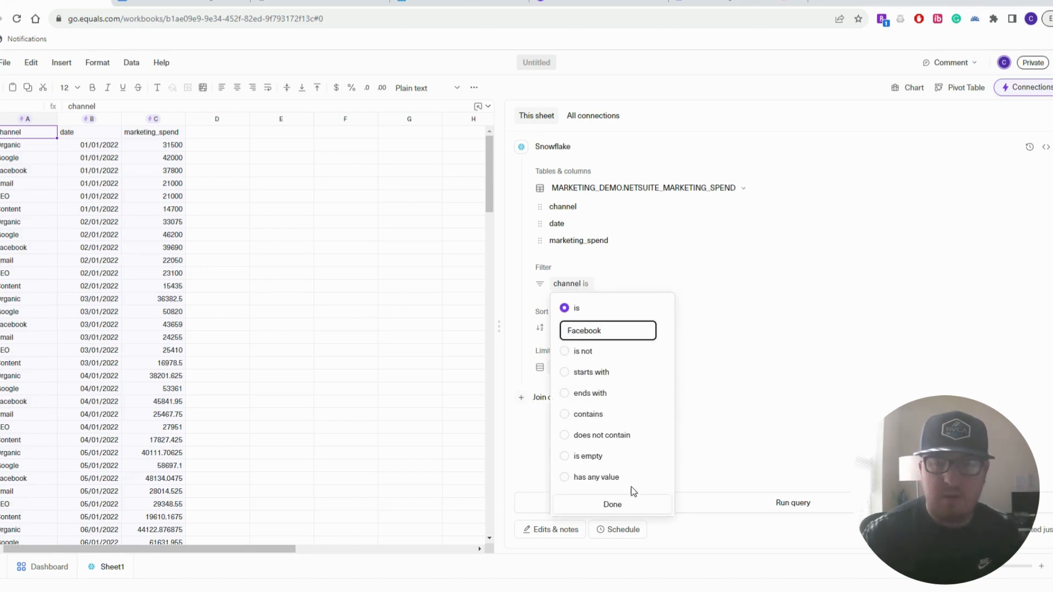
click(614, 505)
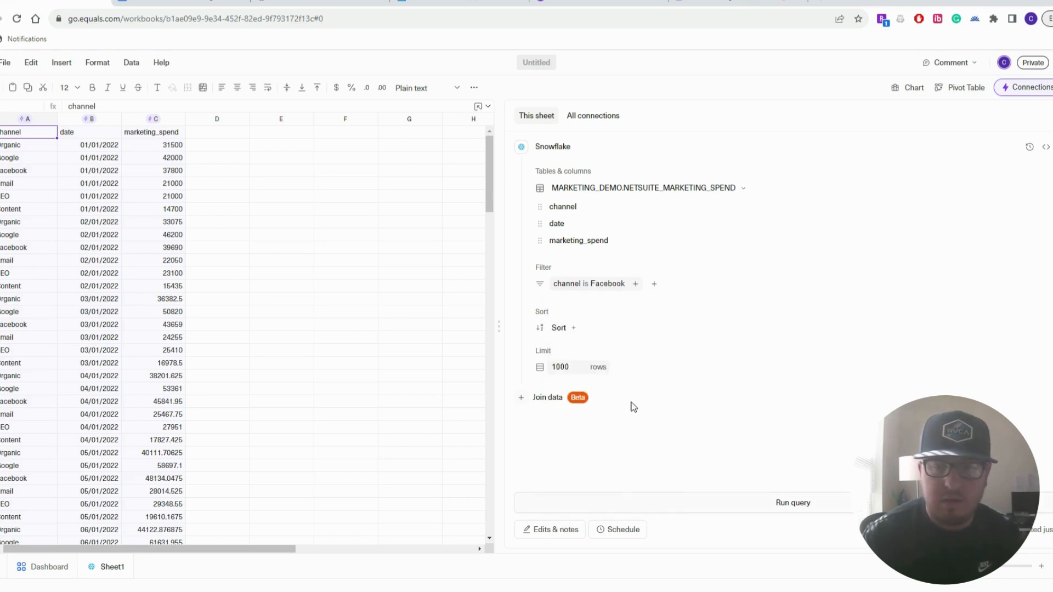
Sort by marketing_spend descending and rerun the query
click(574, 328)
click(607, 419)
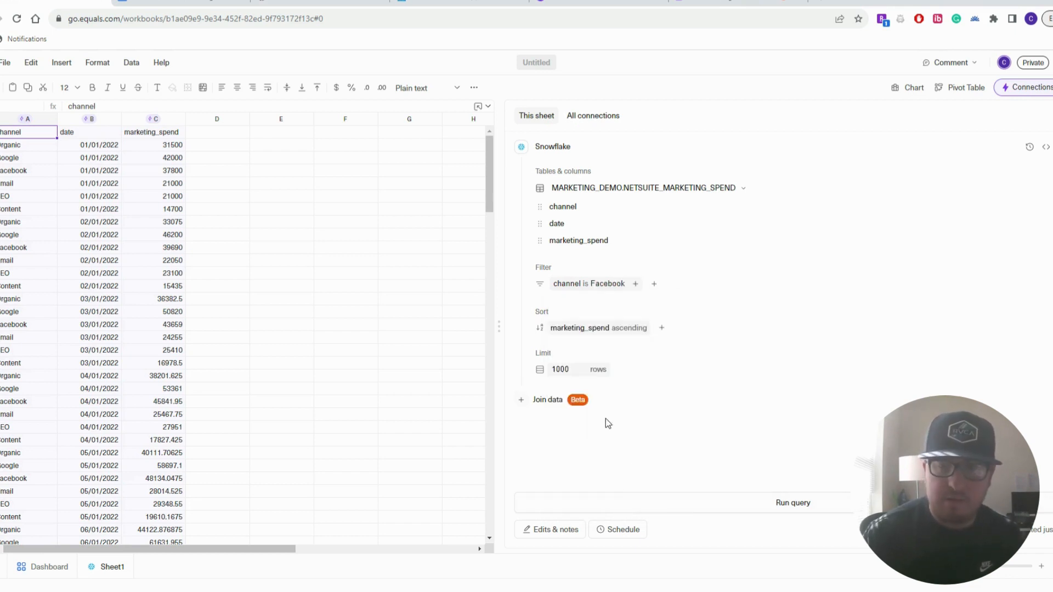
click(631, 329)
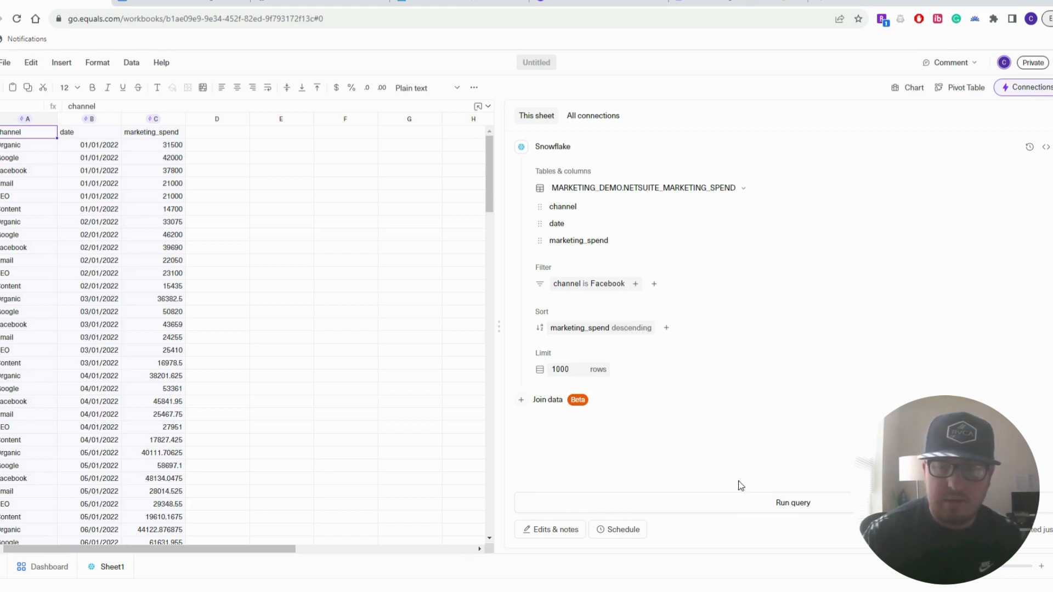
click(733, 502)
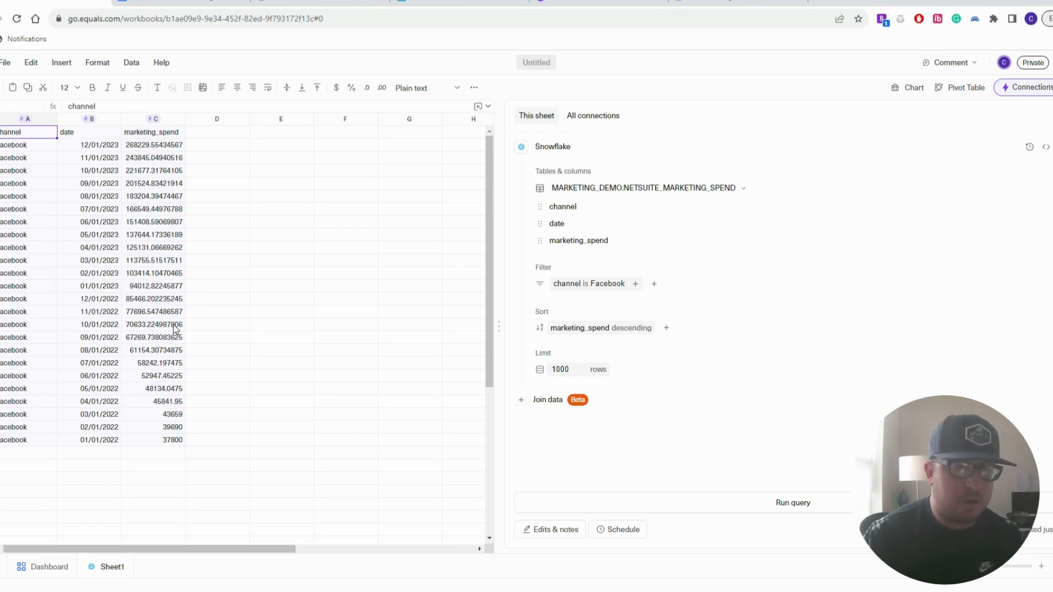
Apply accounting dollar format to the marketing_spend values in column C
drag(163, 145, 178, 440)
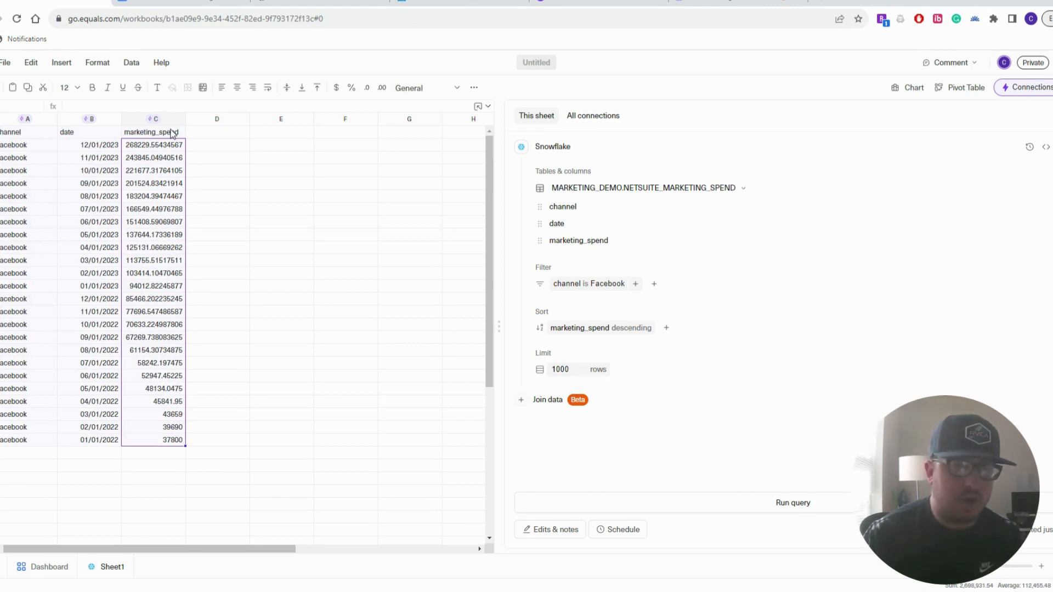
click(337, 88)
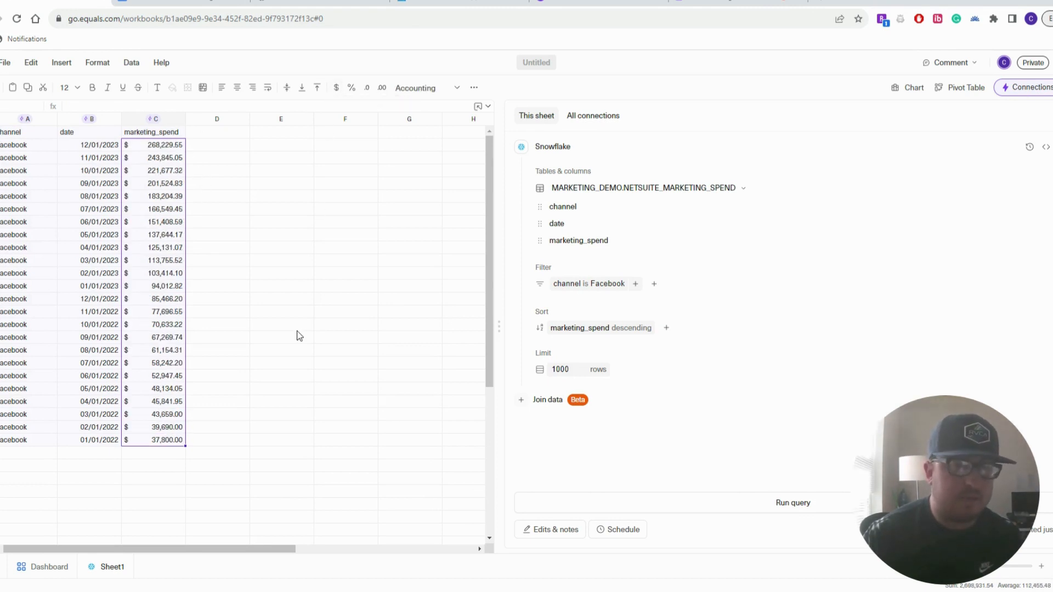
click(225, 235)
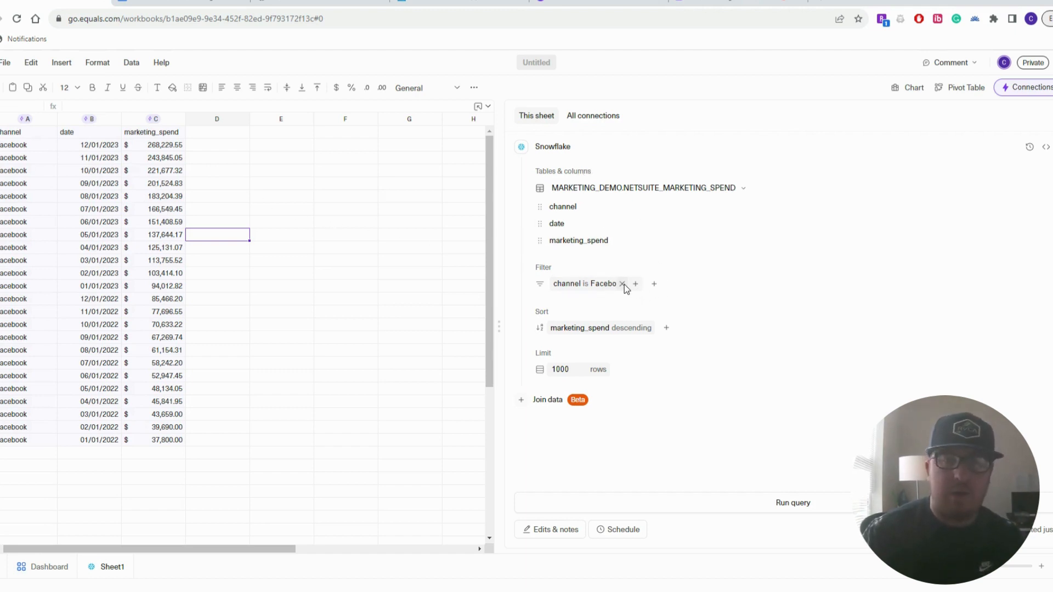
Drop the Facebook filter and spend sort, rerun for all channels, and view the query as SQL
click(622, 284)
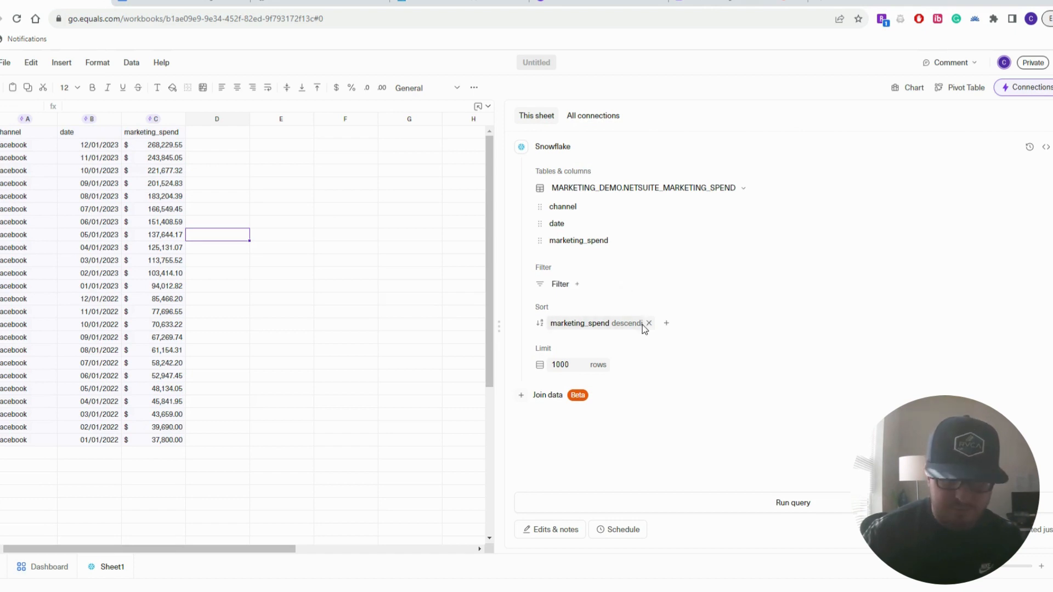
click(646, 325)
click(753, 507)
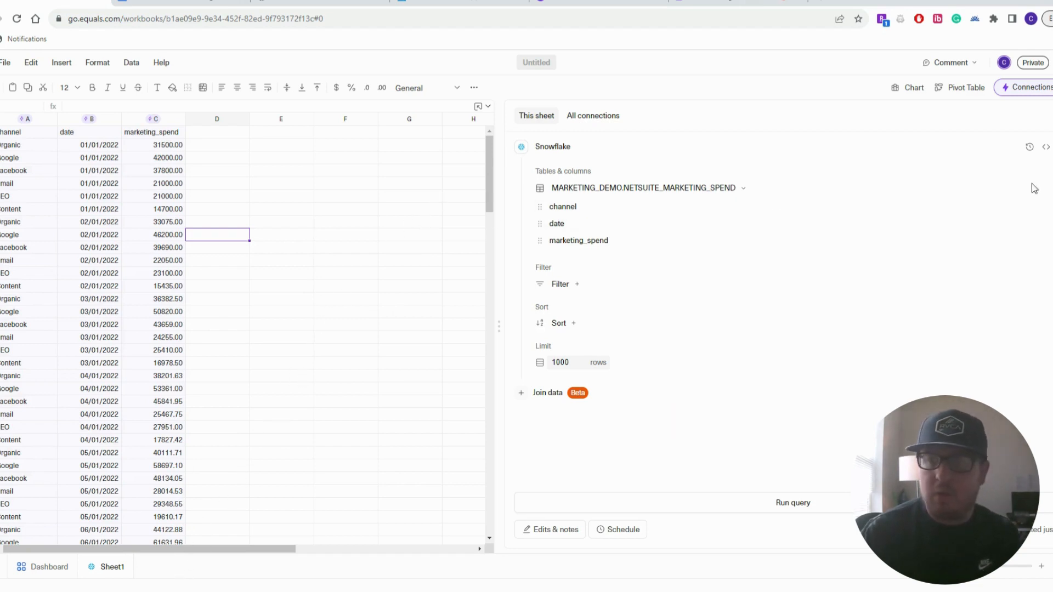
click(1047, 148)
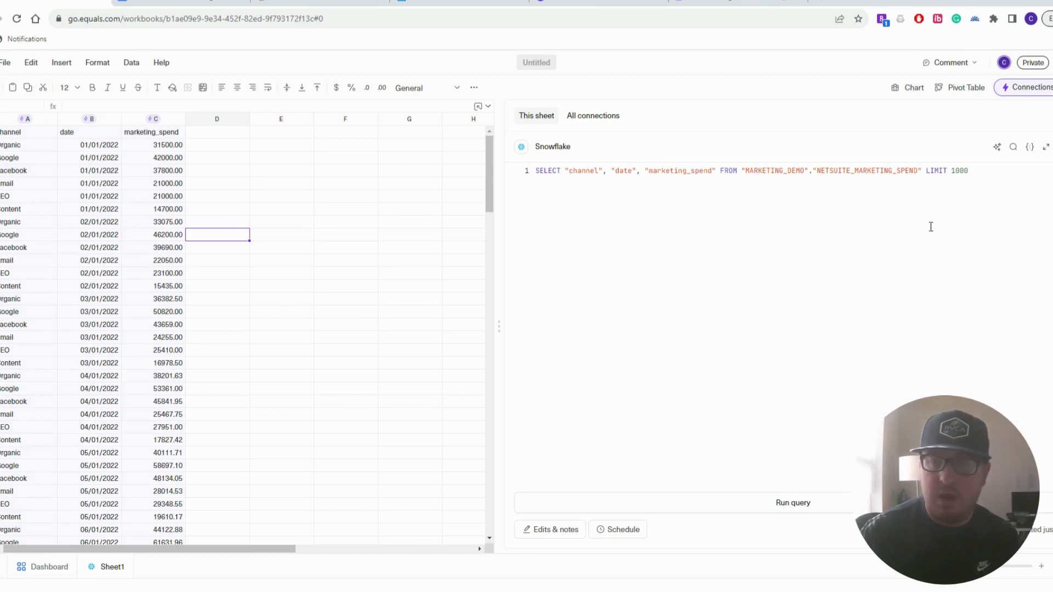
Replace the SQL with the first prepared query from Google Docs, summing spend per channel as total_spent
drag(974, 172, 576, 162)
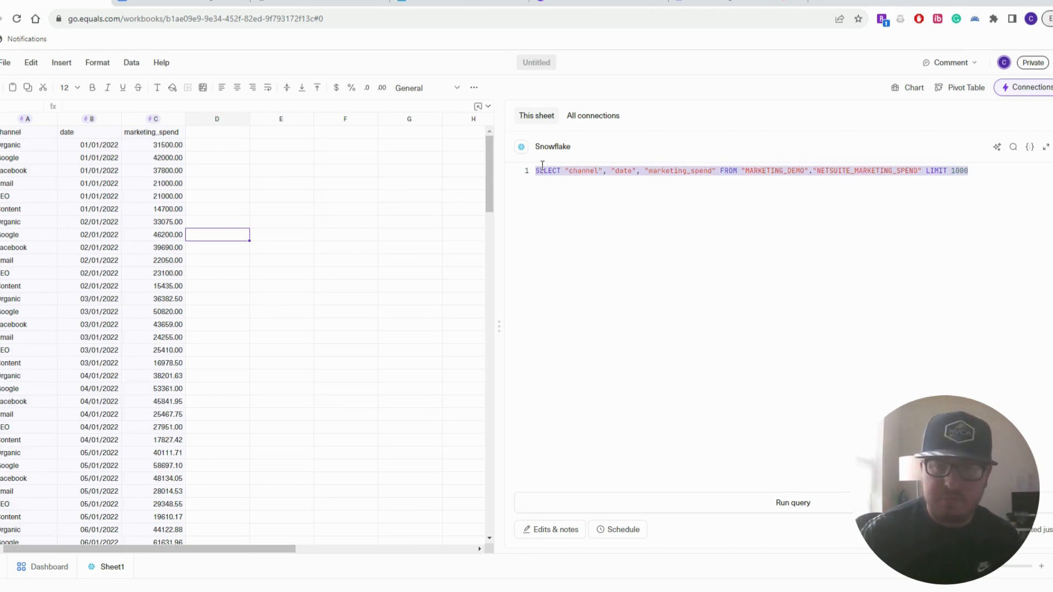
key(BackSpace)
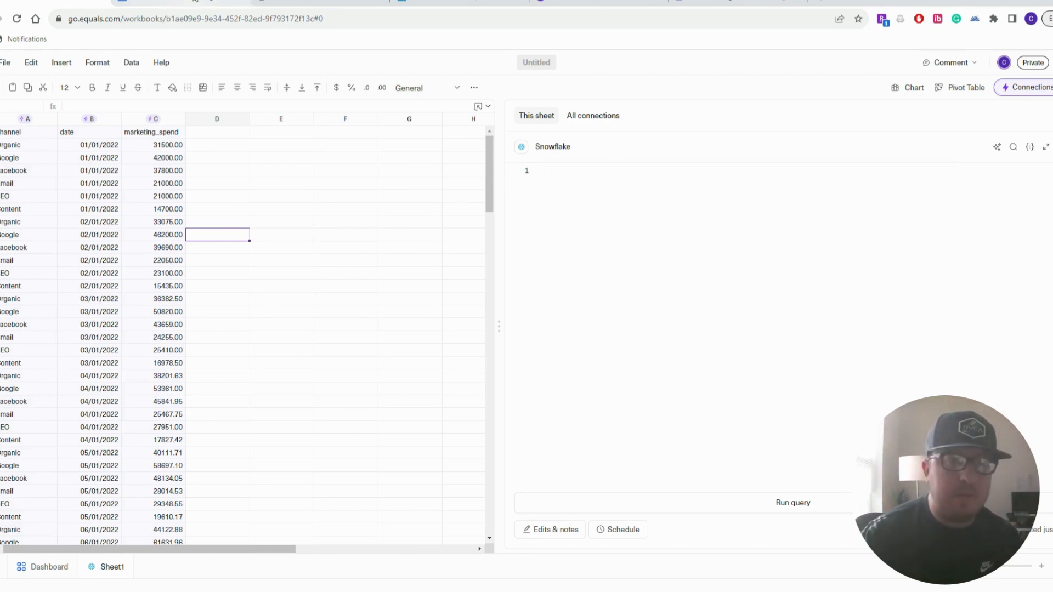
click(200, 2)
drag(306, 286, 236, 195)
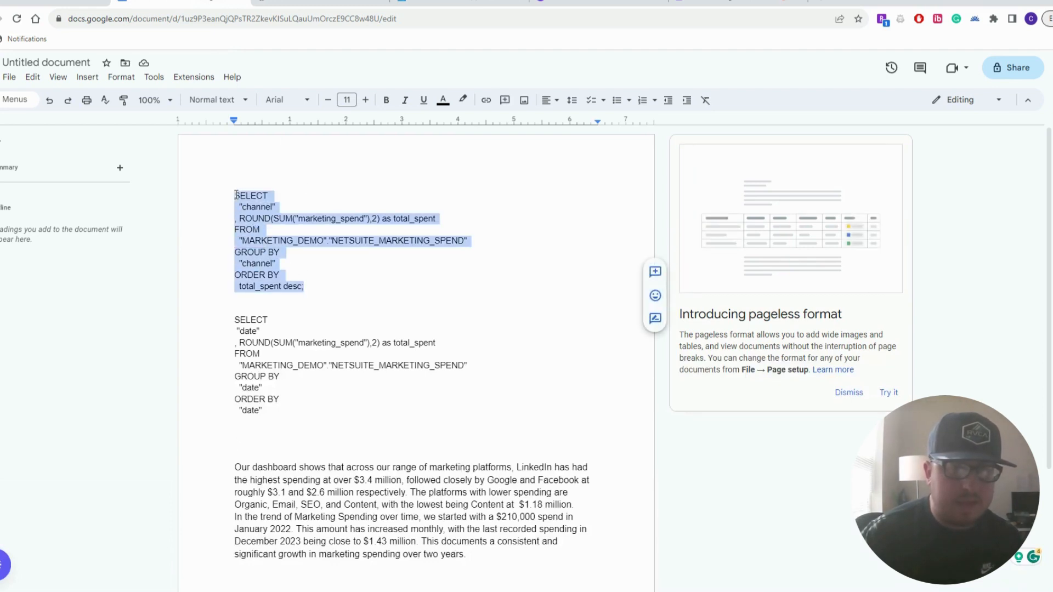
right_click(252, 226)
click(281, 258)
click(73, 2)
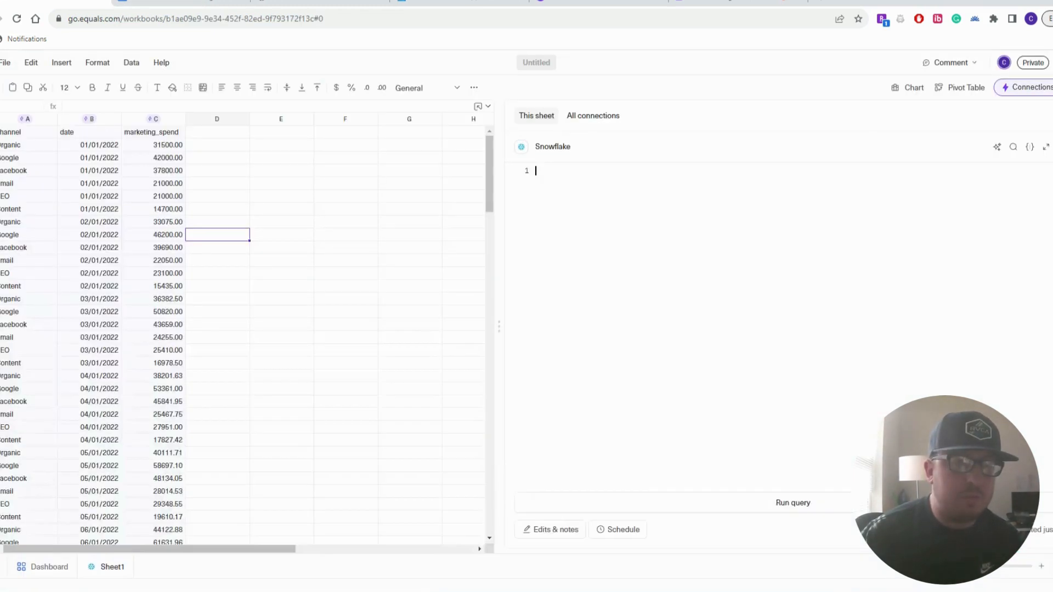
click(586, 171)
key(ctrl+v)
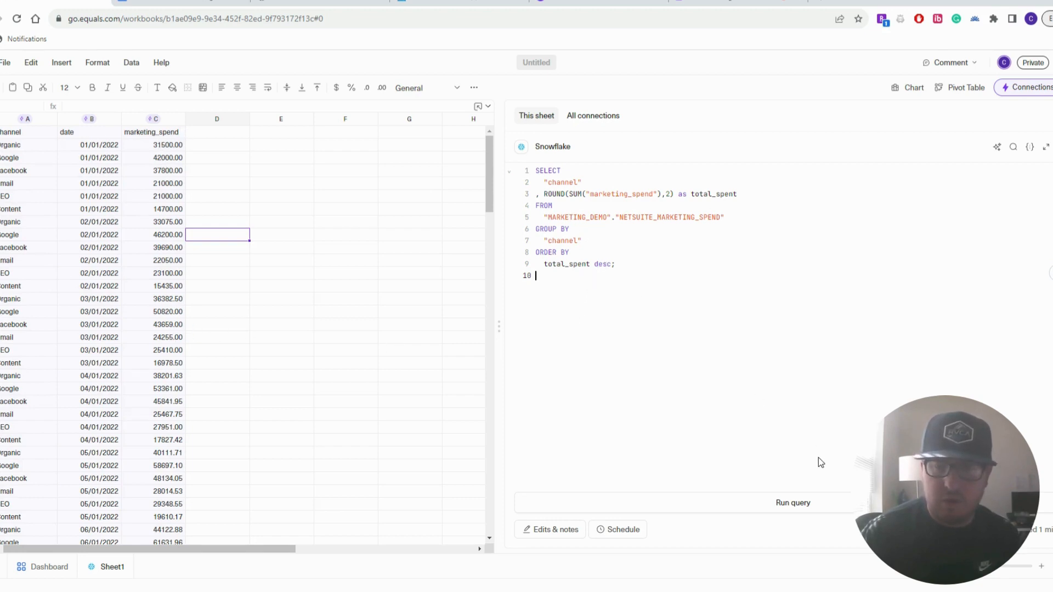
Run the channel totals query and format TOTAL_SPENT in B2:B8 as accounting dollars
click(802, 503)
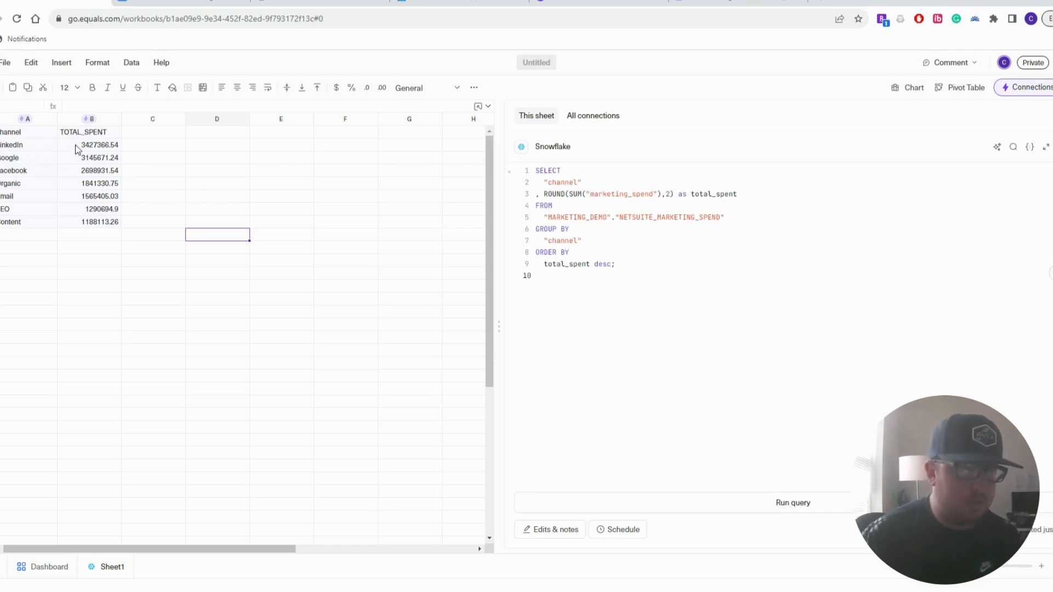
drag(75, 145, 102, 222)
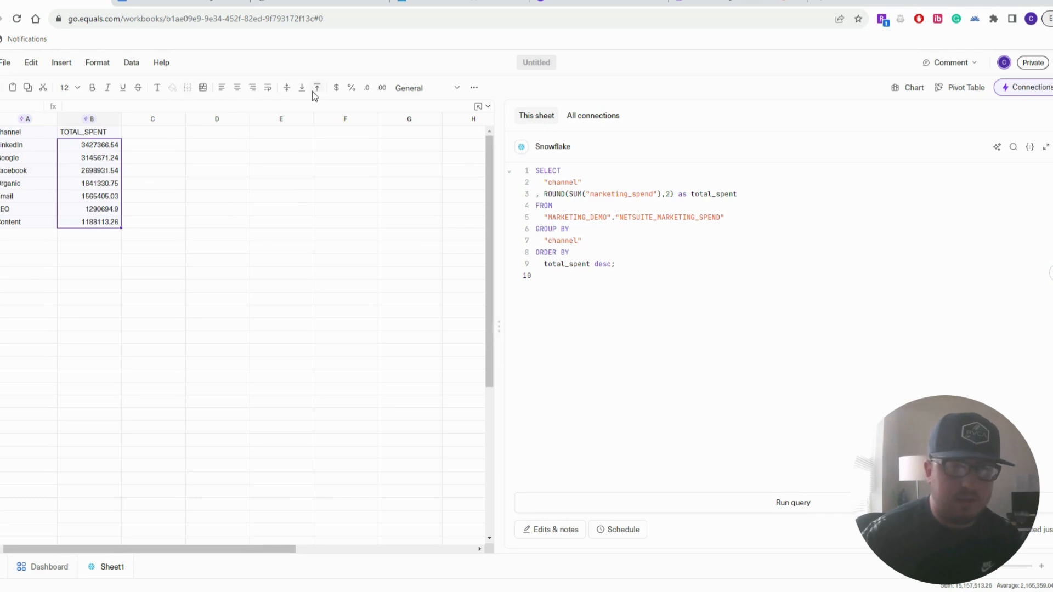
click(335, 89)
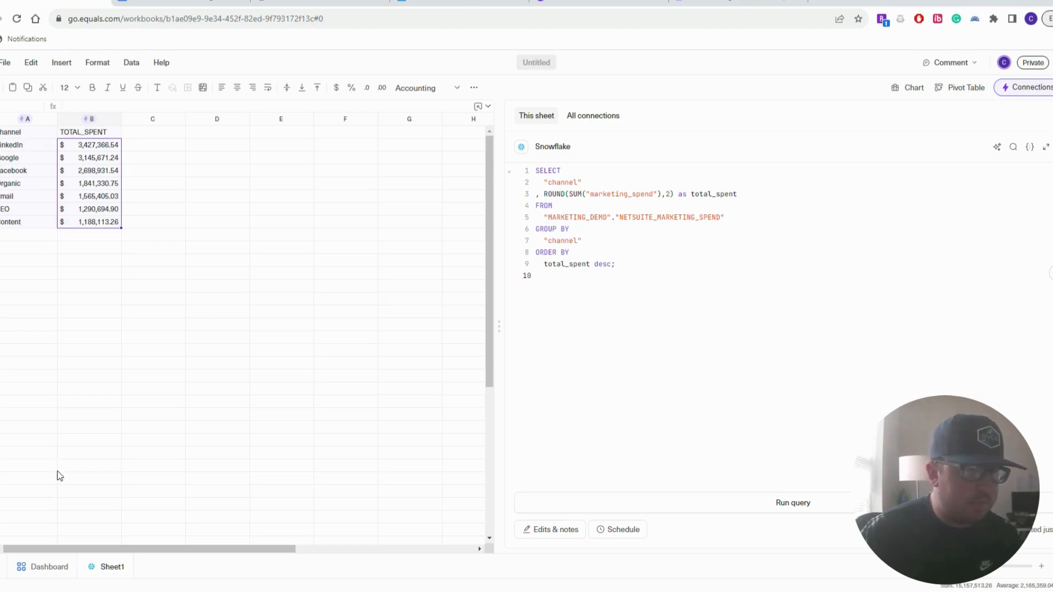
Add Sheet2 and connect it to Snowflake using the Query Builder
click(1, 567)
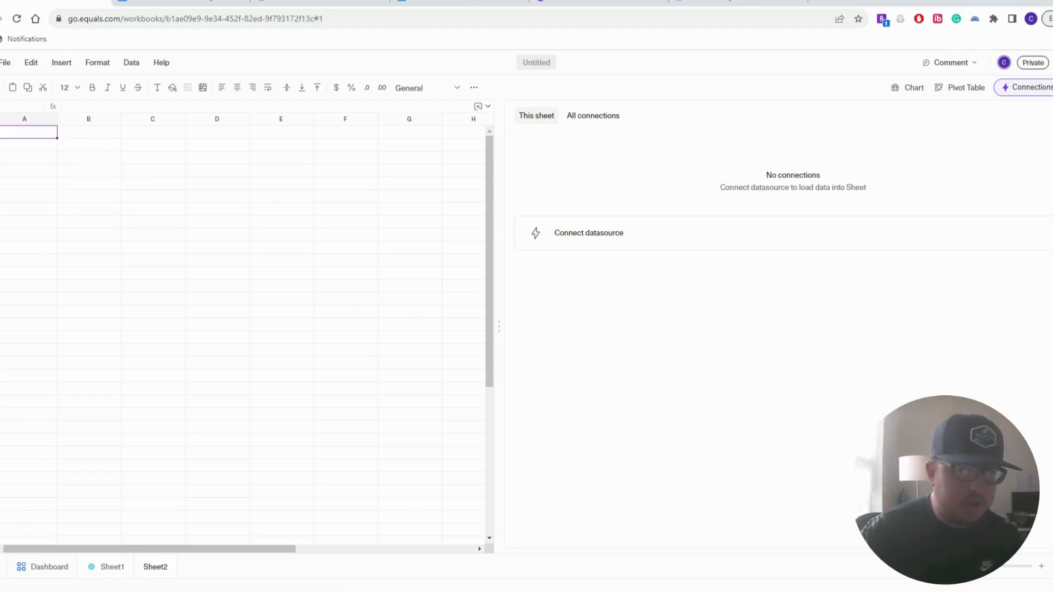
click(611, 239)
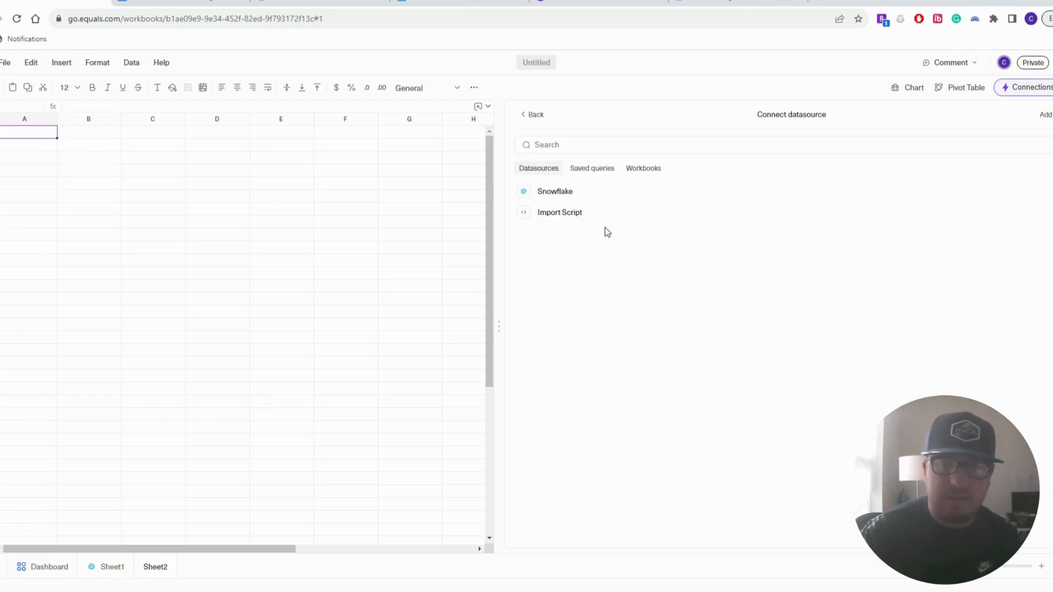
click(580, 200)
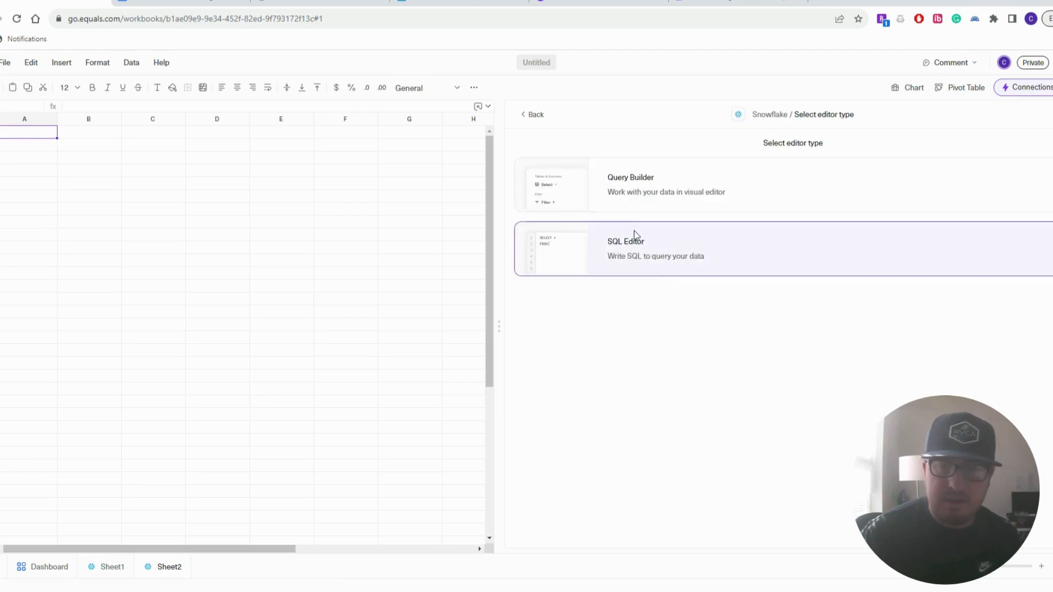
click(660, 251)
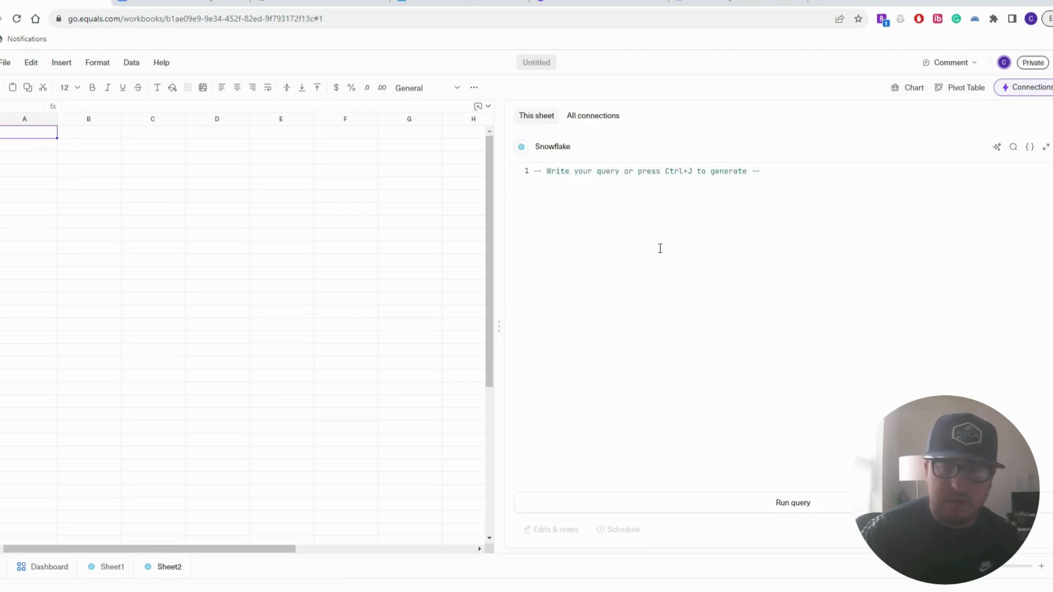
click(1030, 147)
click(569, 372)
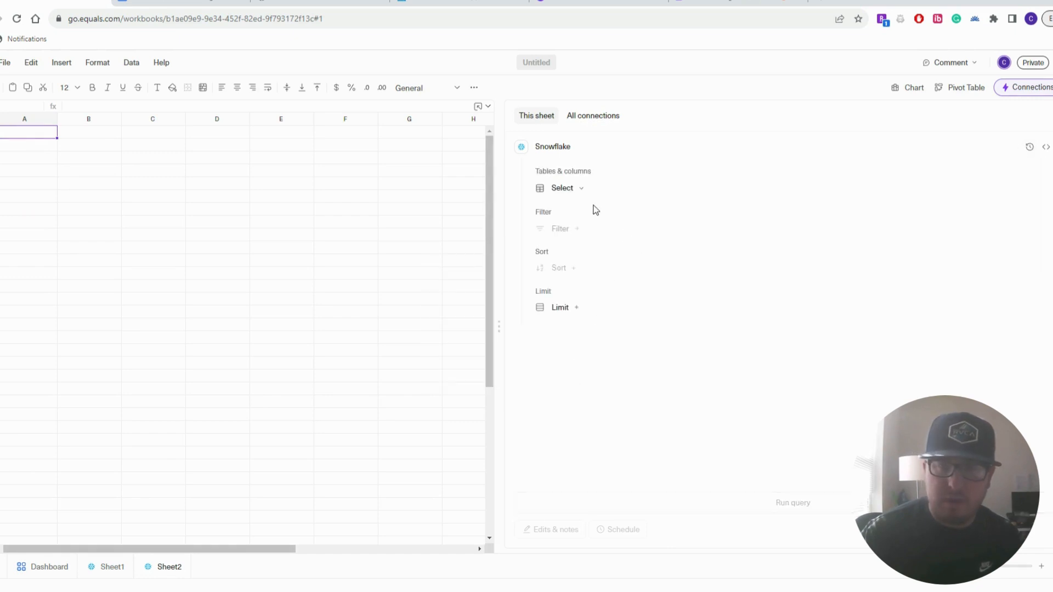
Load the NETSUITE_MARKETING_SPEND table's channel, date and marketing_spend rows into Sheet2
click(577, 196)
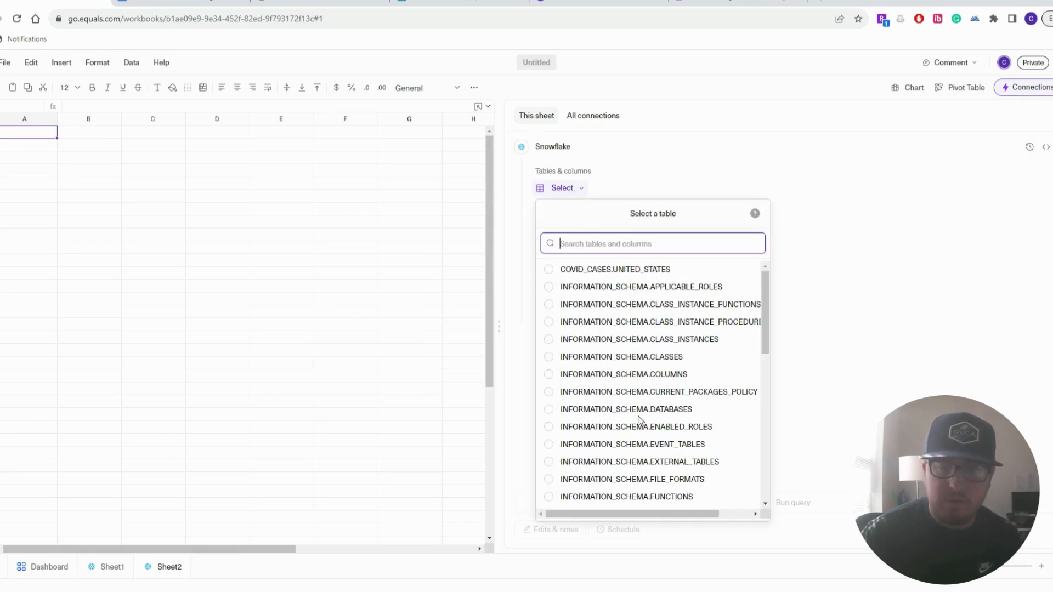
scroll(640, 423, down, 5)
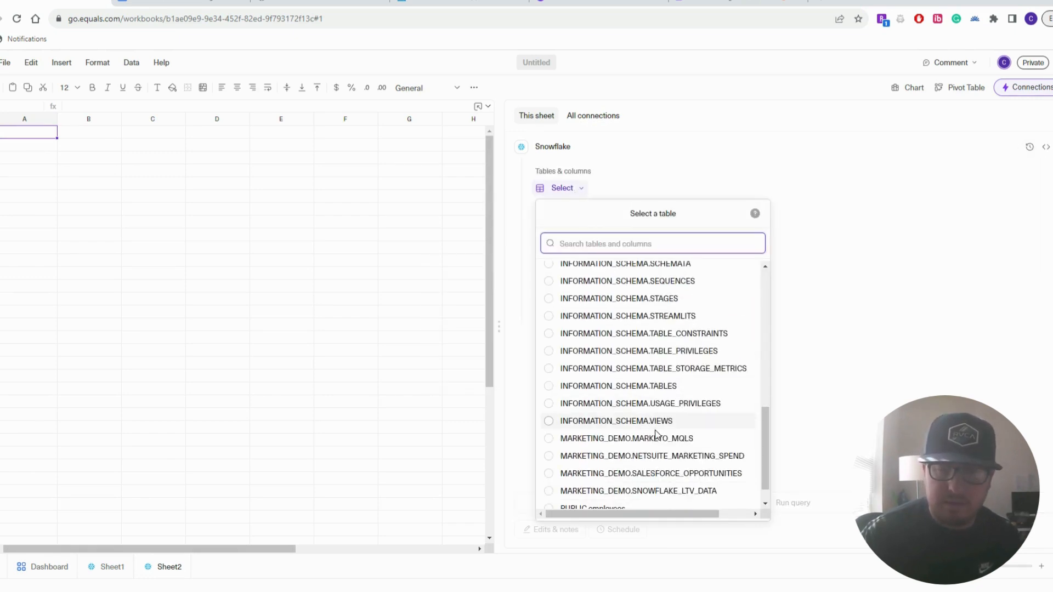
click(678, 462)
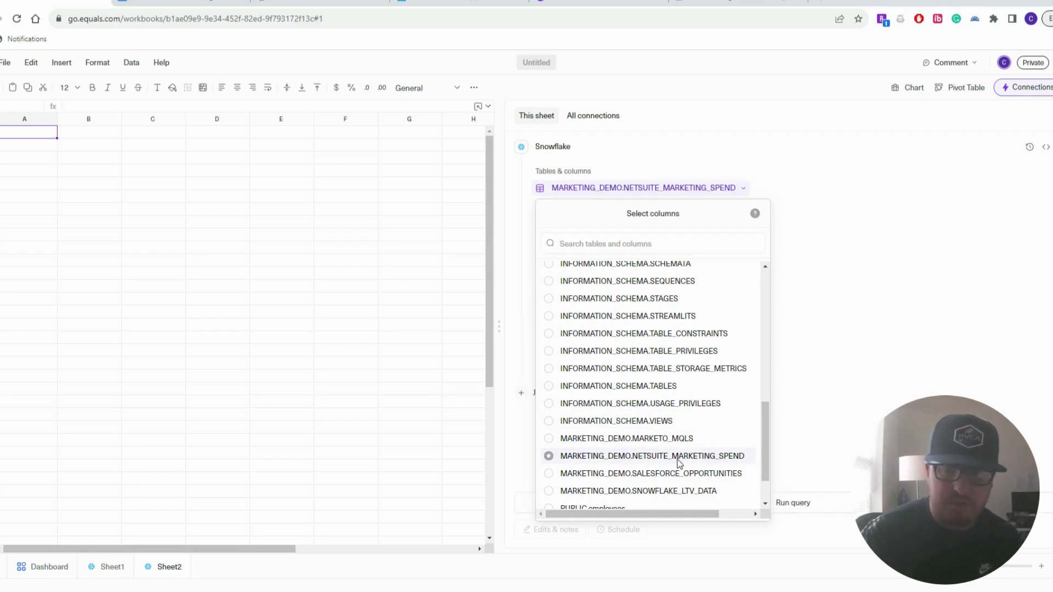
click(667, 509)
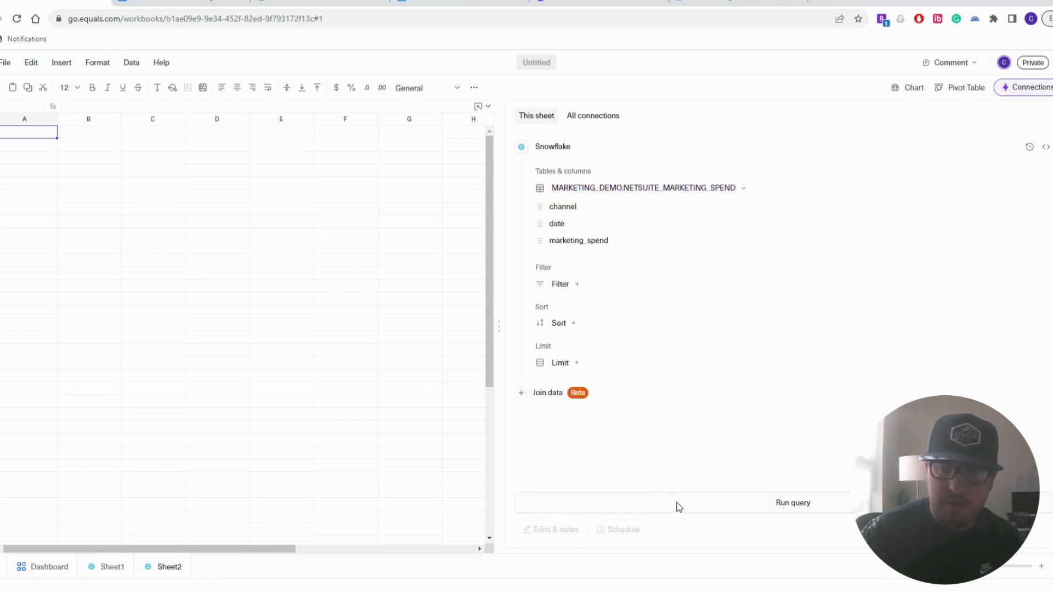
click(761, 511)
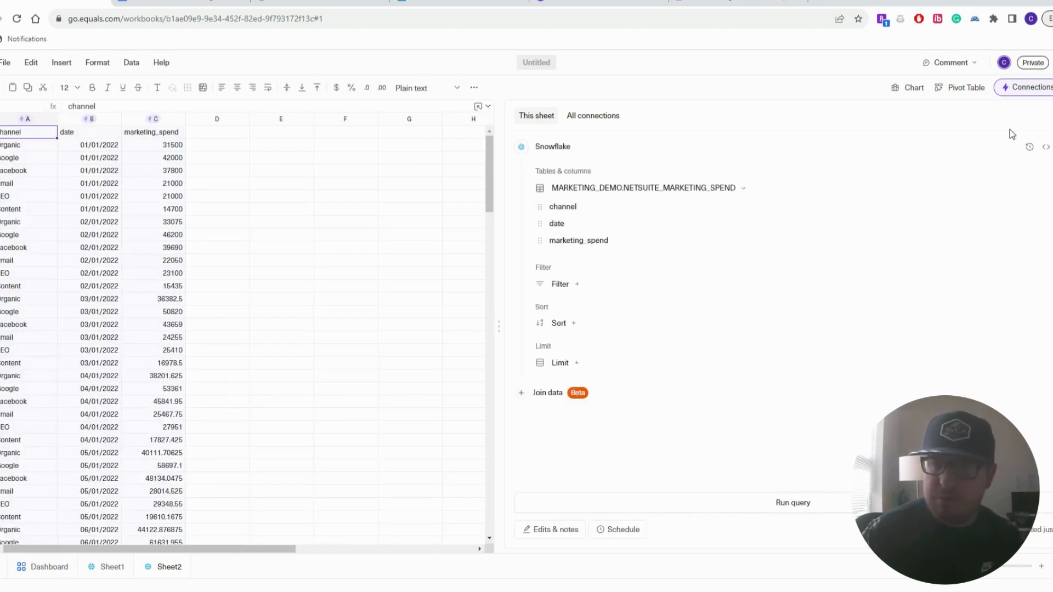
Clear Sheet2's SQL query and copy the date-total spend query from Google Docs
click(1045, 147)
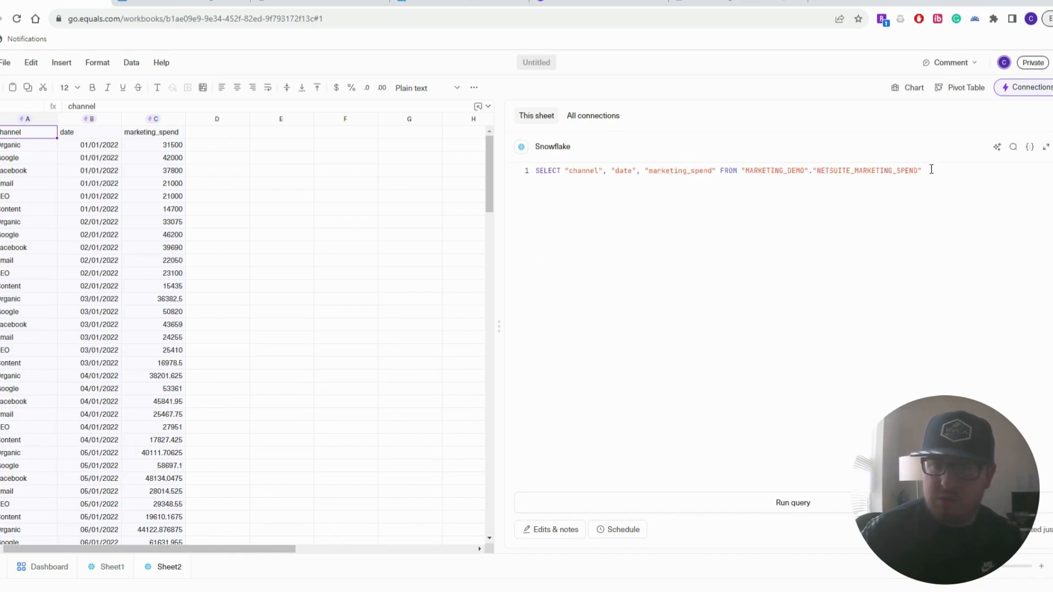
key(ctrl+a)
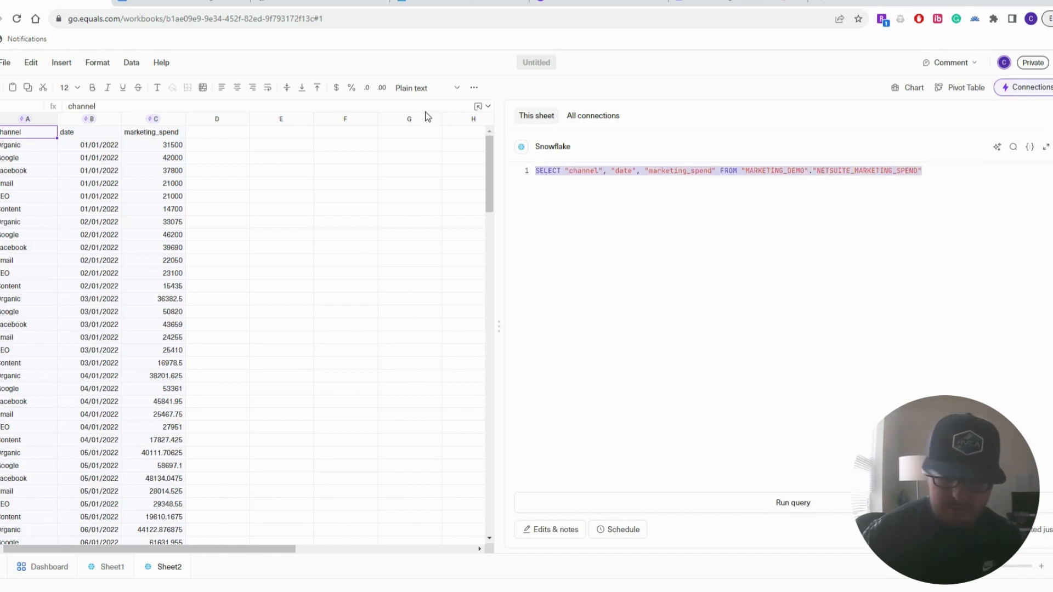
key(BackSpace)
click(190, 2)
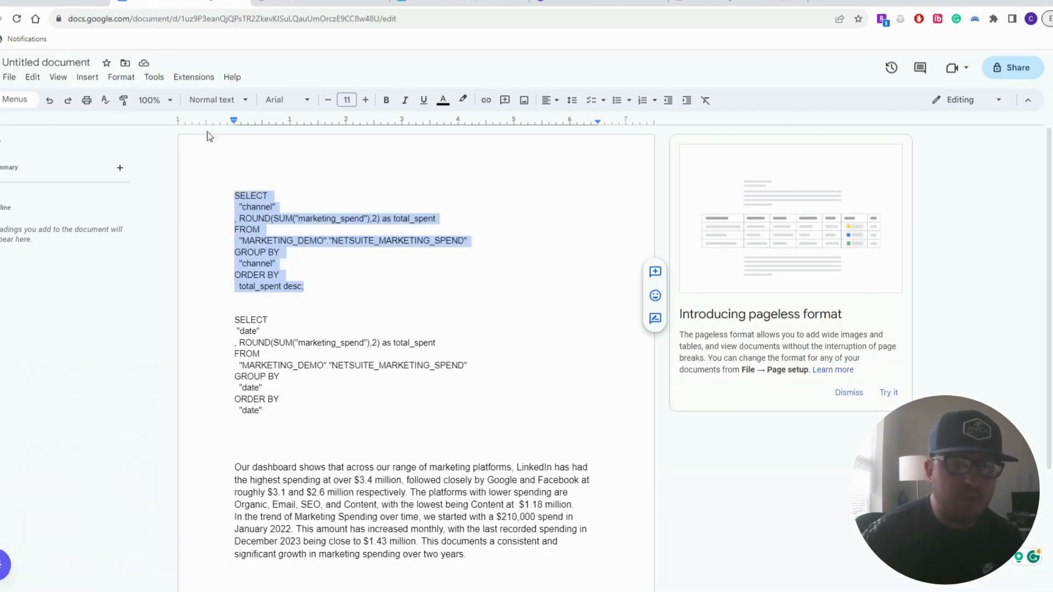
drag(266, 412, 235, 324)
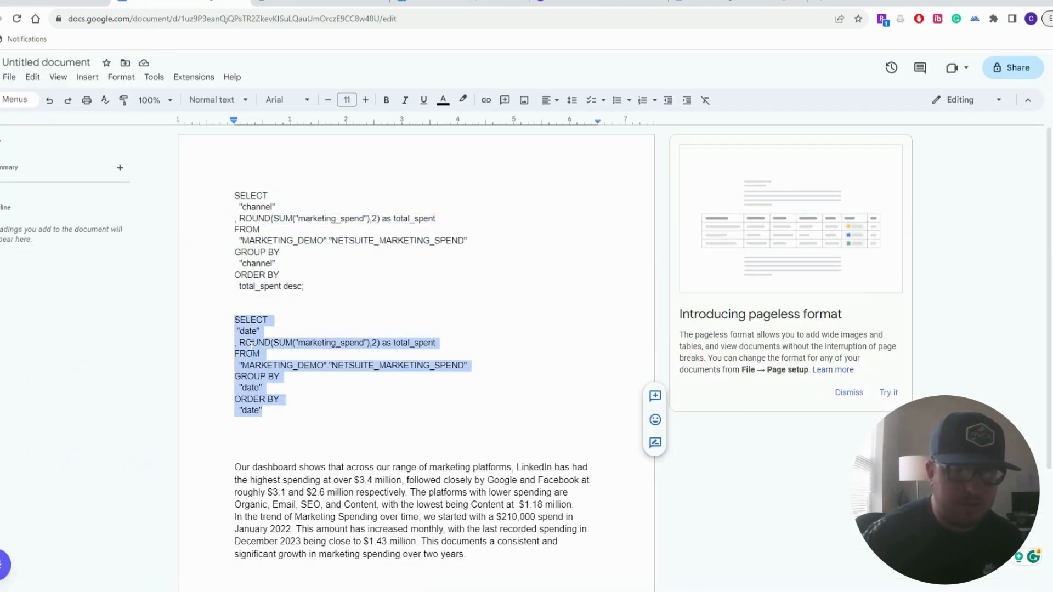
right_click(252, 345)
click(286, 317)
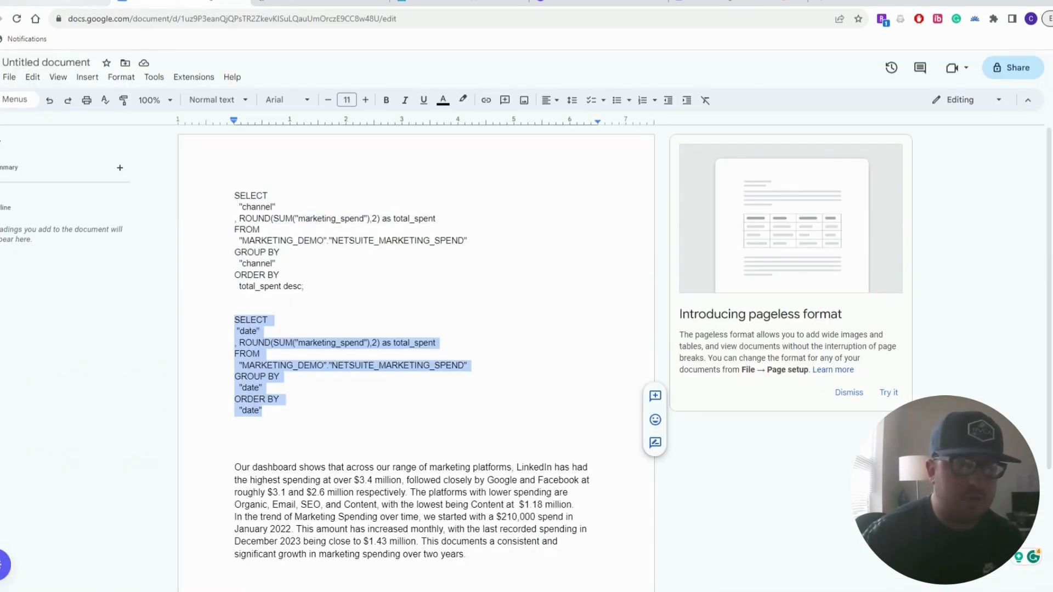
click(61, 2)
right_click(543, 172)
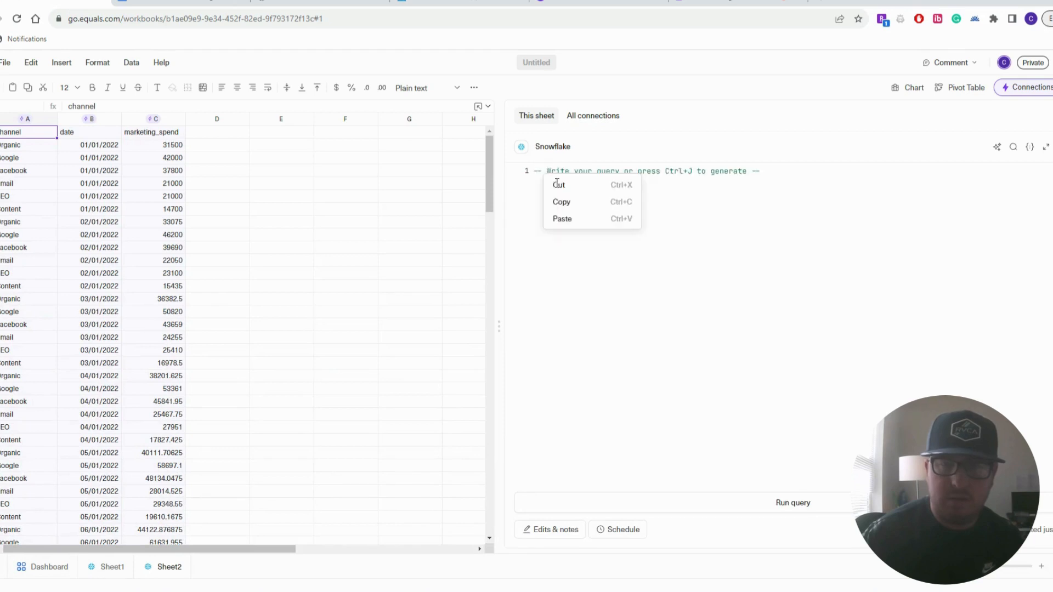
Paste the date-grouped spend query into the SQL editor and run it
click(562, 219)
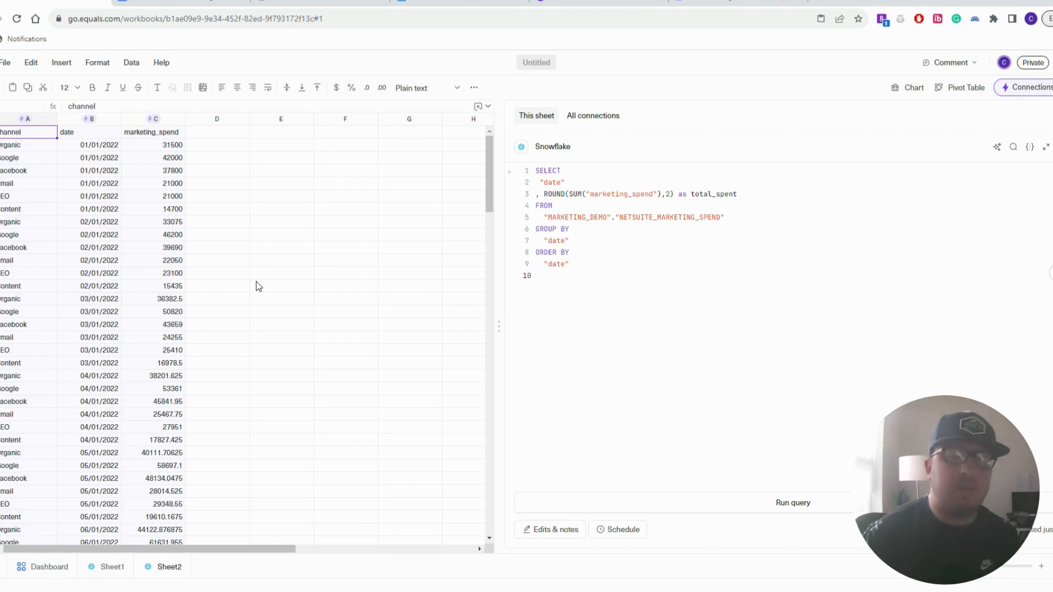
click(778, 502)
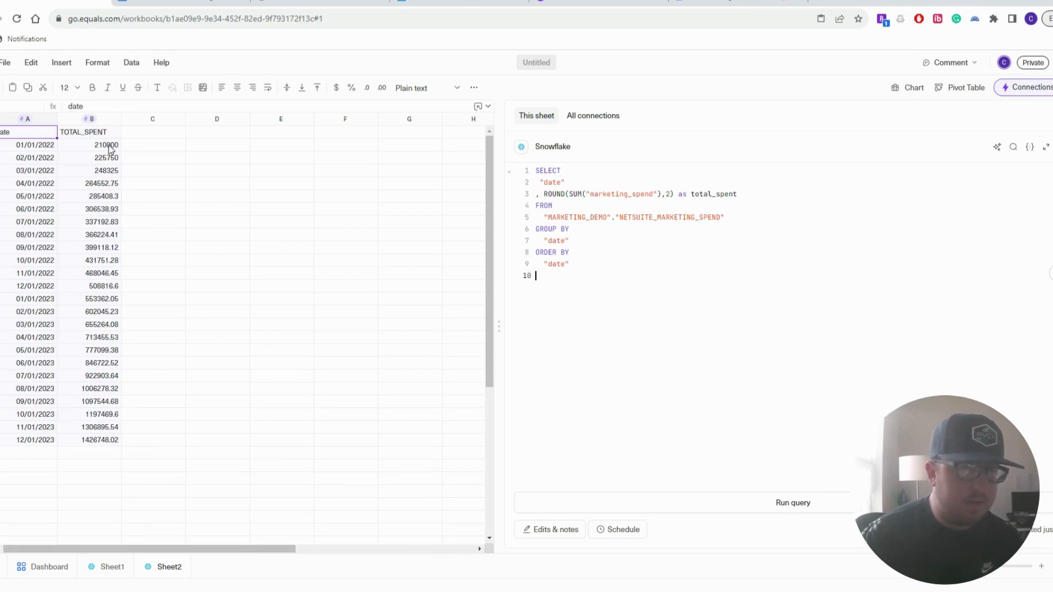
Format the monthly TOTAL_SPENT values in B2:B25 as accounting dollars ($210,000.00 to $1,426,748.02)
drag(110, 148, 115, 440)
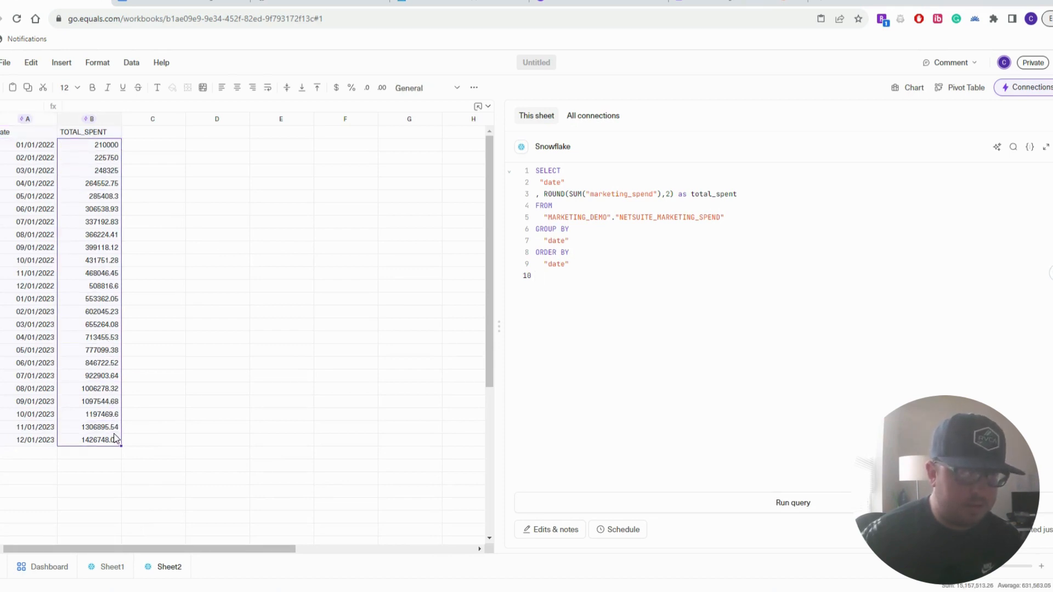
click(336, 88)
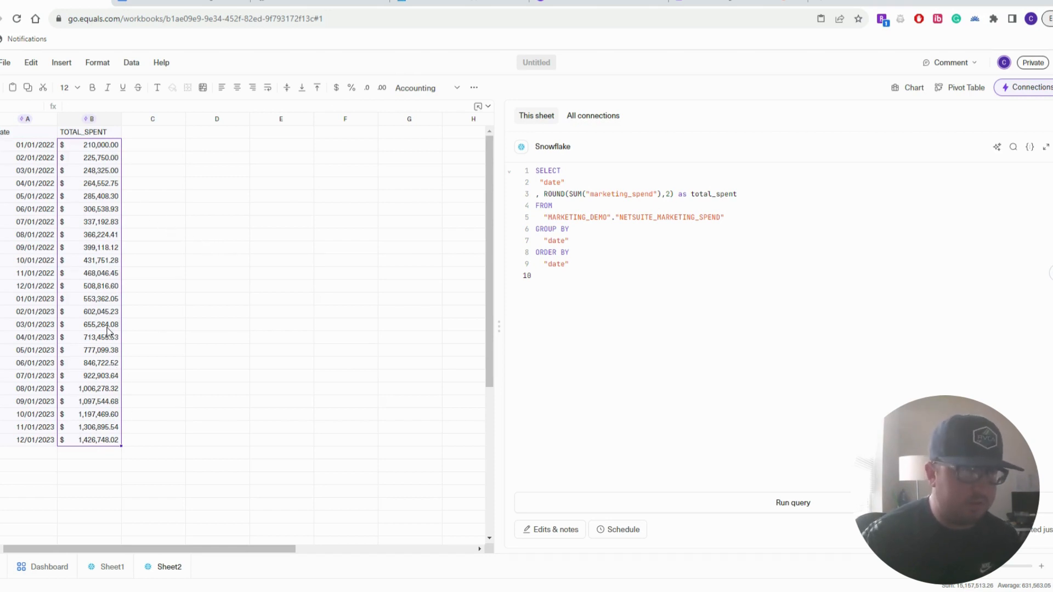
click(149, 311)
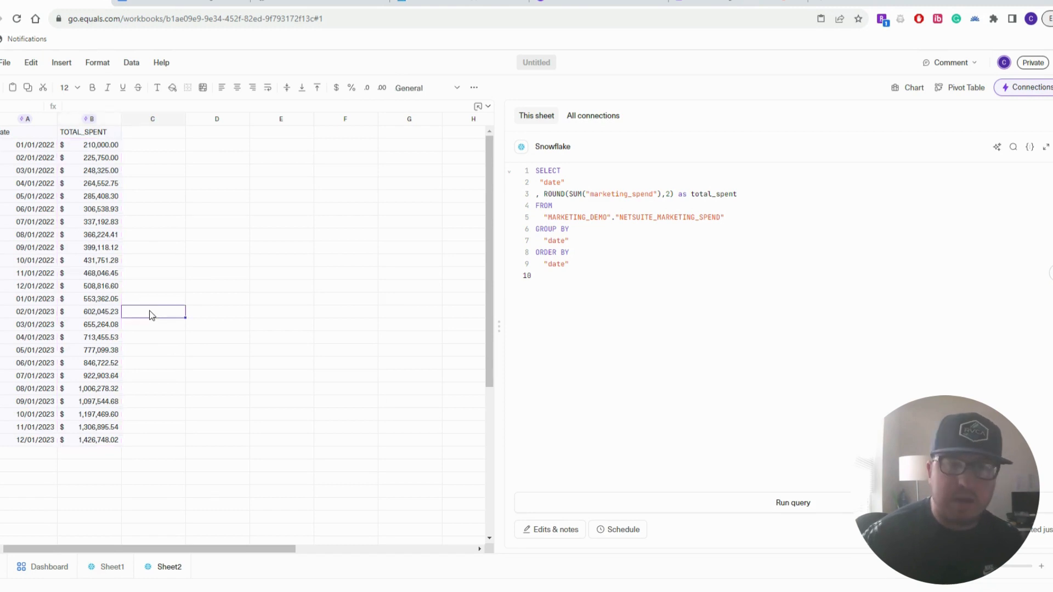
click(90, 311)
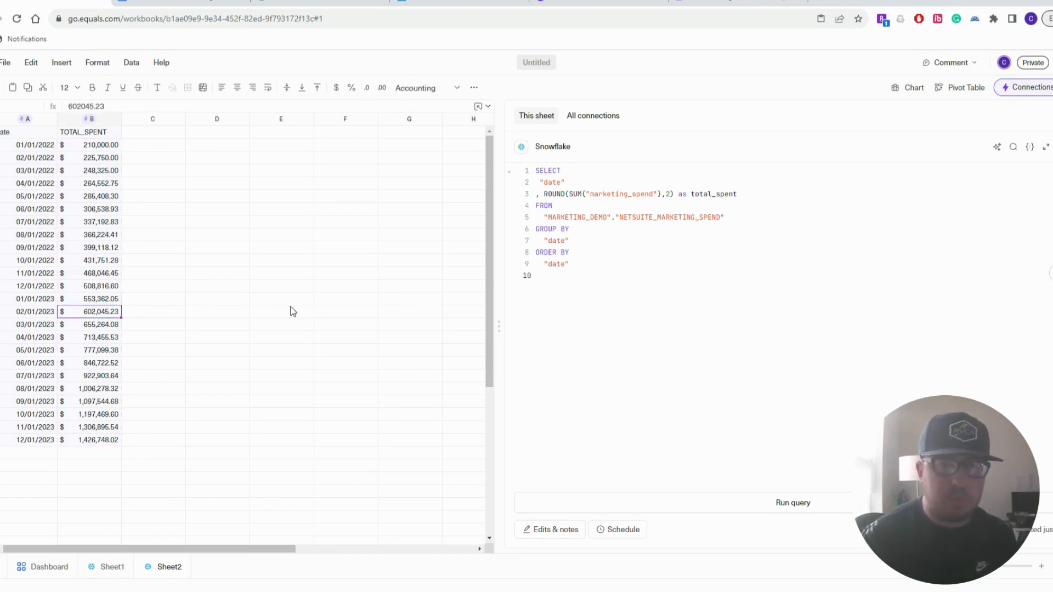
Back on Sheet1, insert a trial column chart of the channel totals beside the data
click(111, 568)
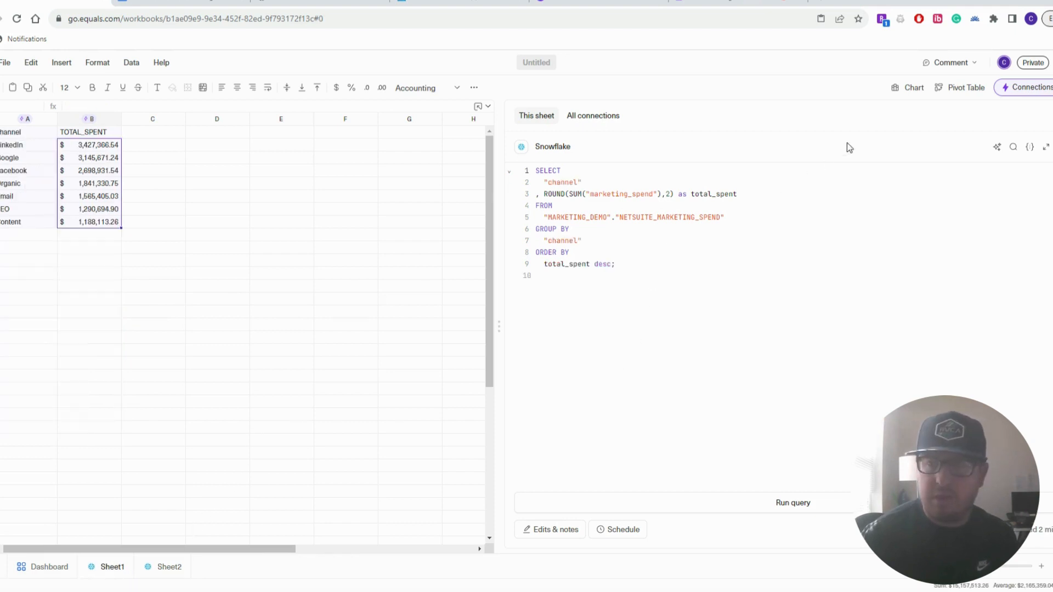
click(899, 90)
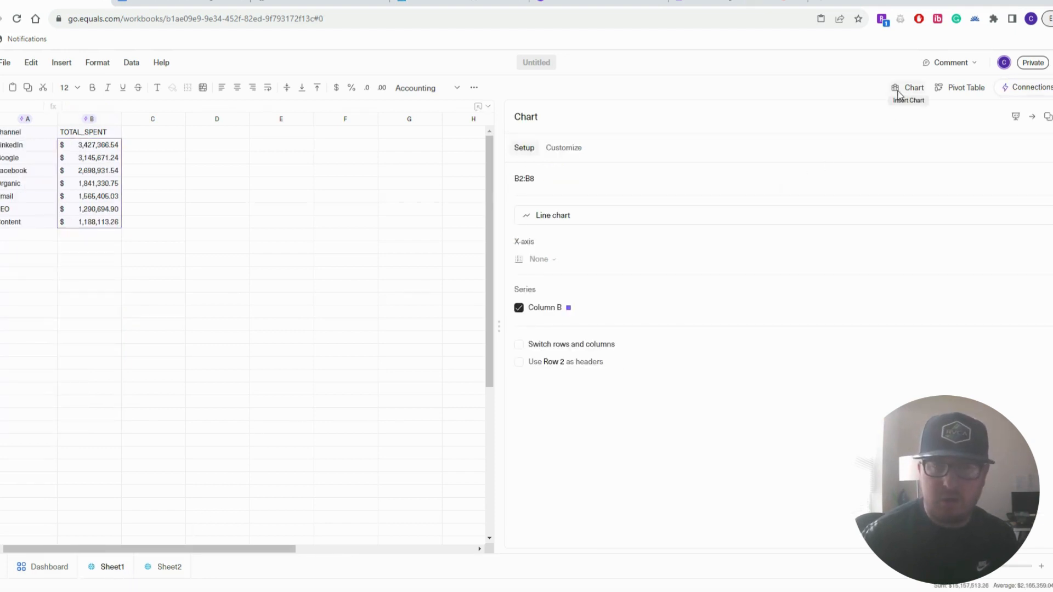
drag(498, 329, 641, 331)
drag(330, 249, 420, 178)
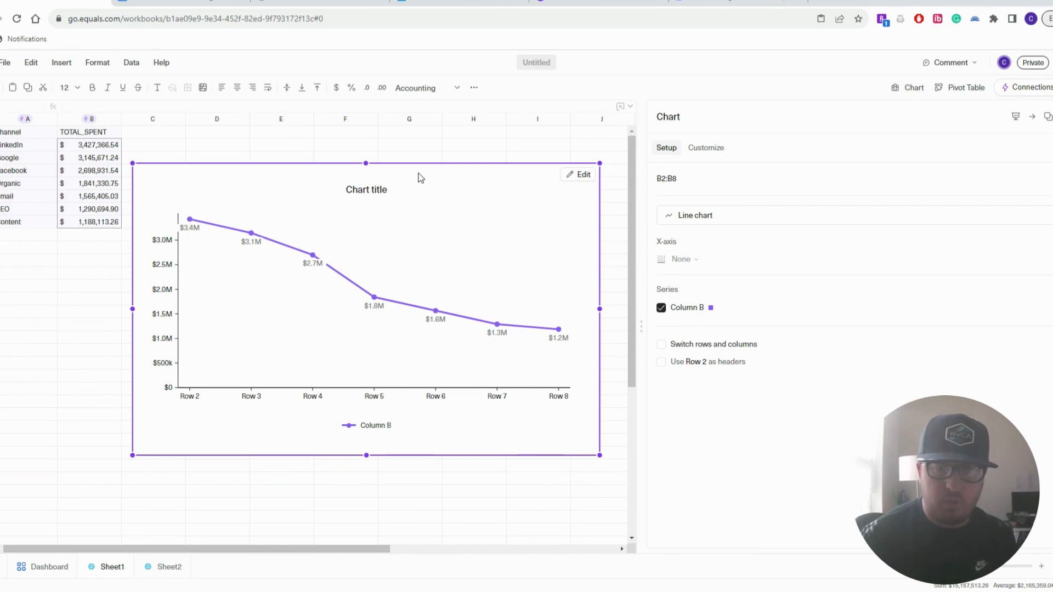
click(748, 218)
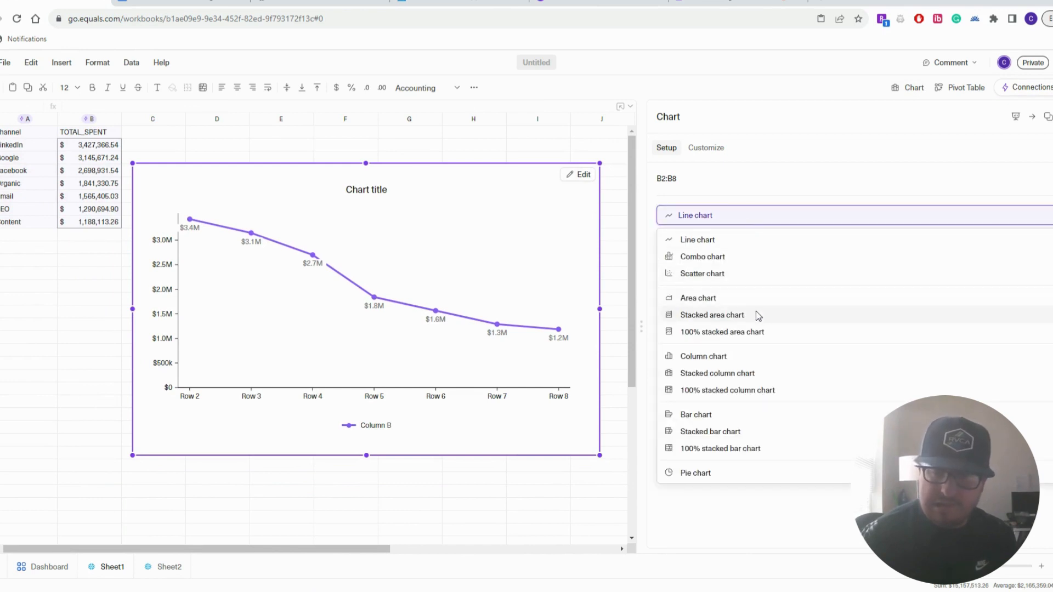
click(761, 357)
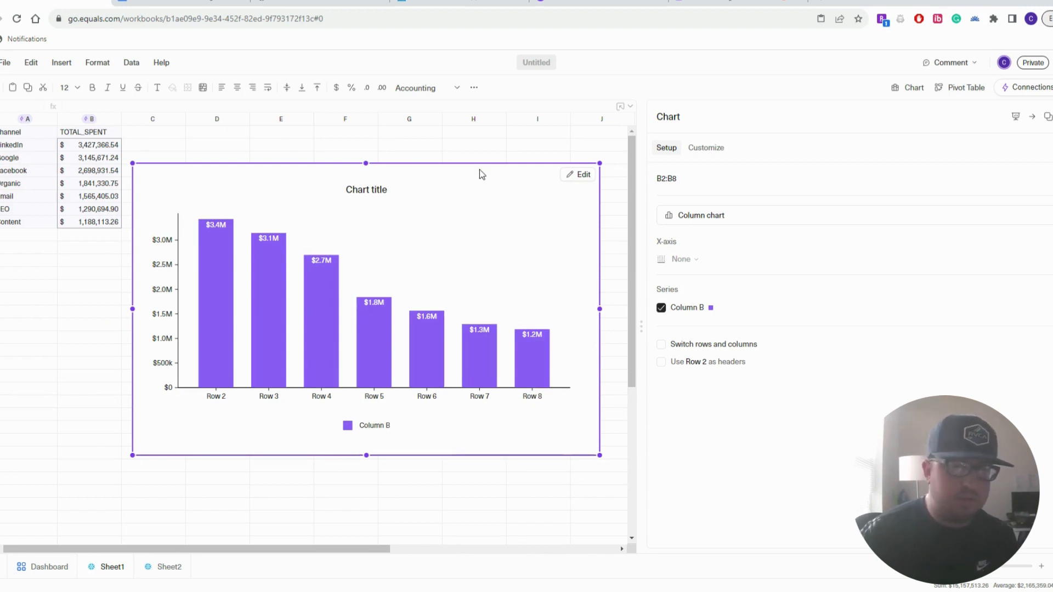
Delete the trial chart and select the channel spending table A1:B8
right_click(543, 186)
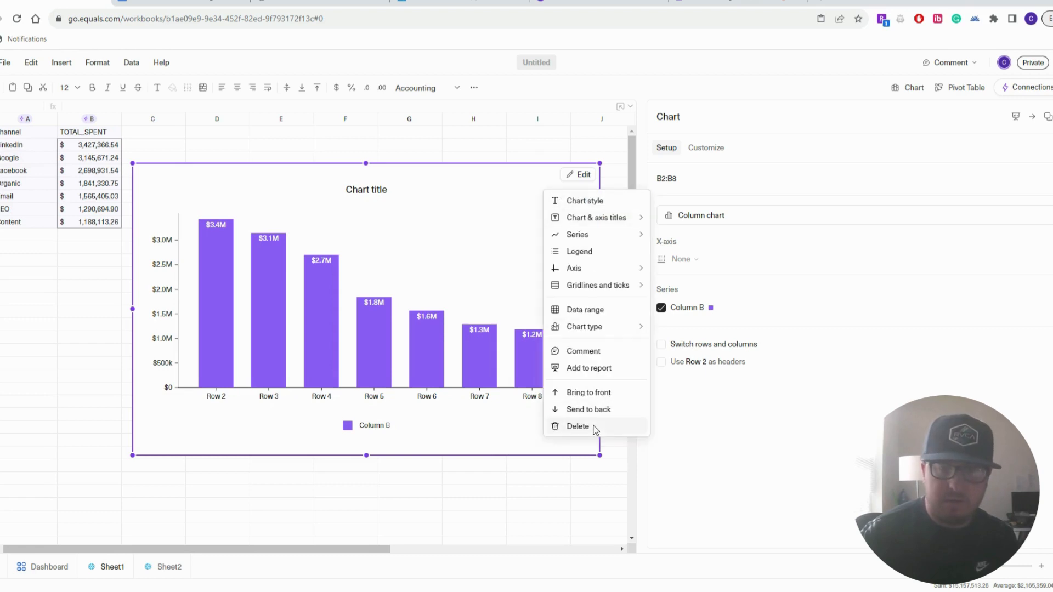
key(Delete)
click(17, 145)
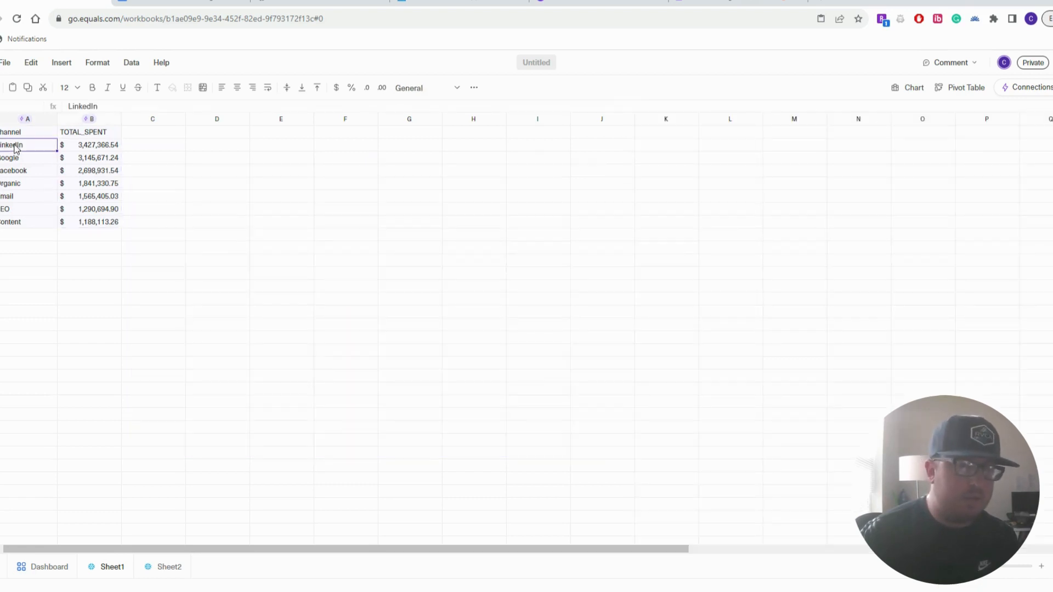
drag(10, 135, 101, 223)
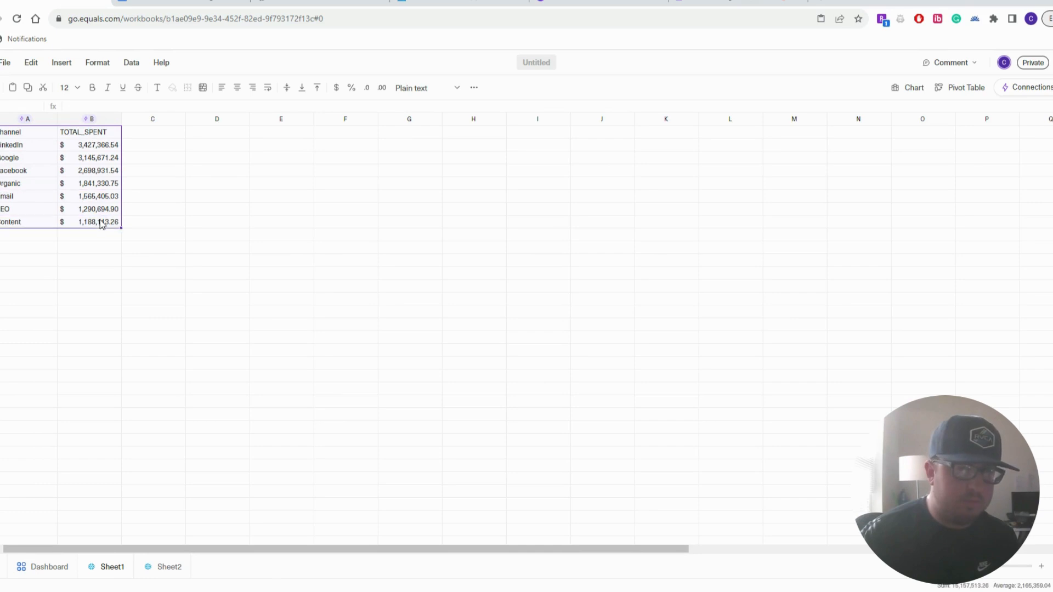
Insert a column chart of the selected channel table and place it beside the data
click(909, 92)
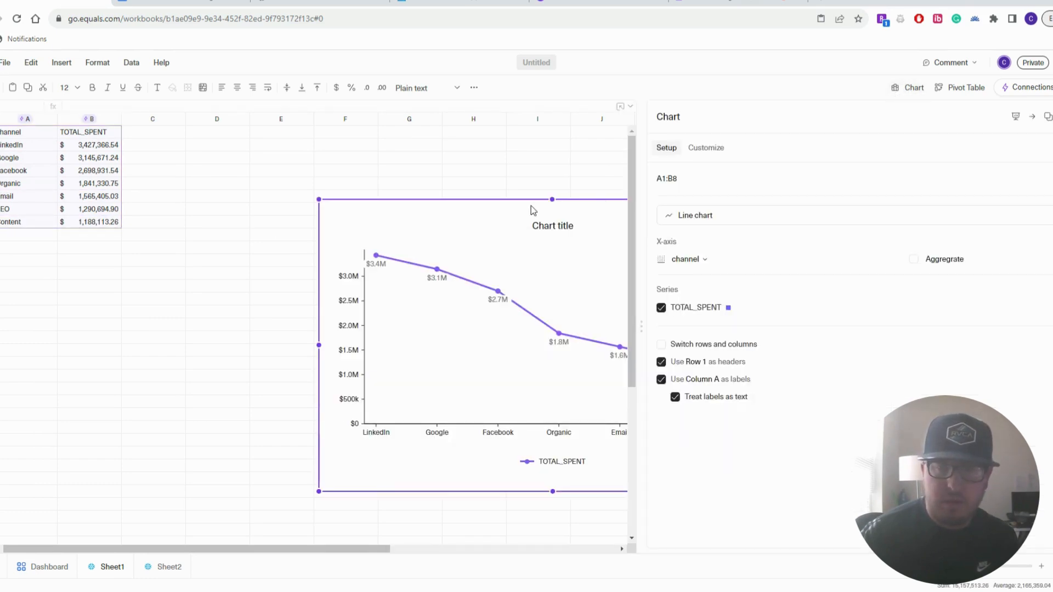
drag(506, 209, 317, 174)
click(762, 215)
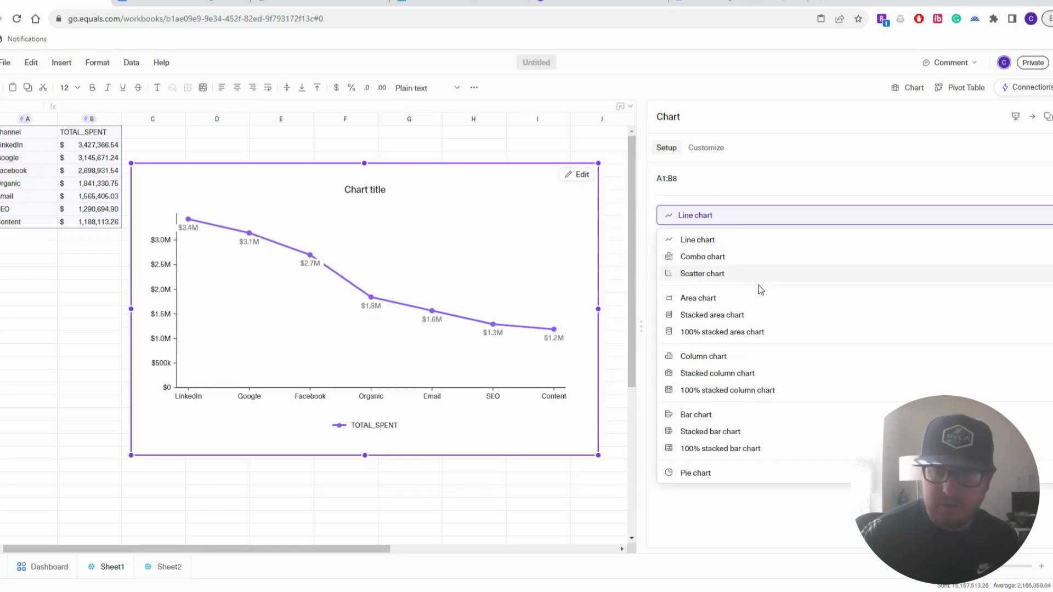
click(751, 356)
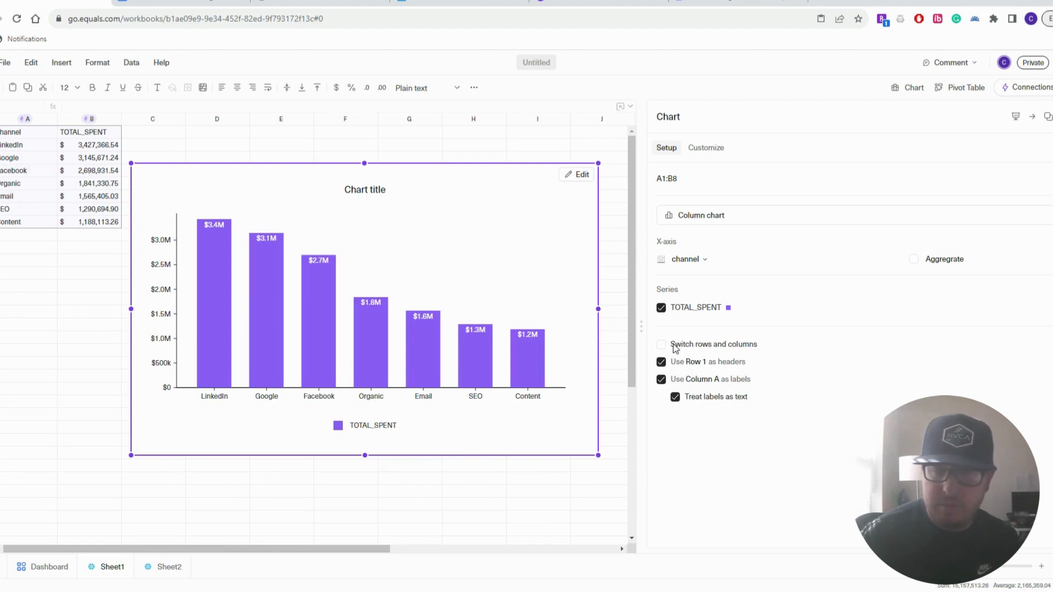
Title the chart 'Platform Spending'
click(383, 192)
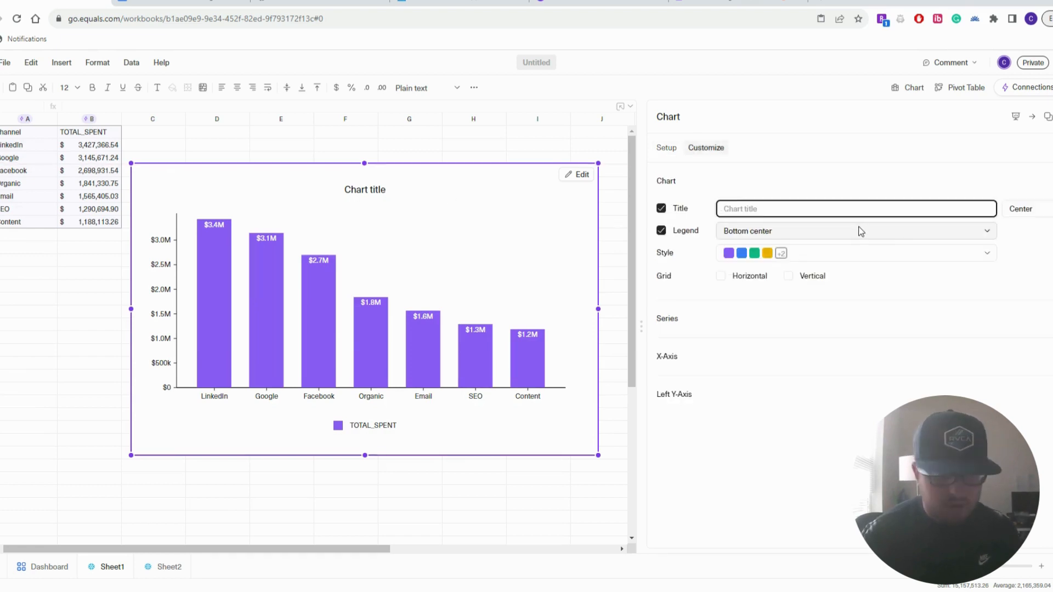
text(Platform )
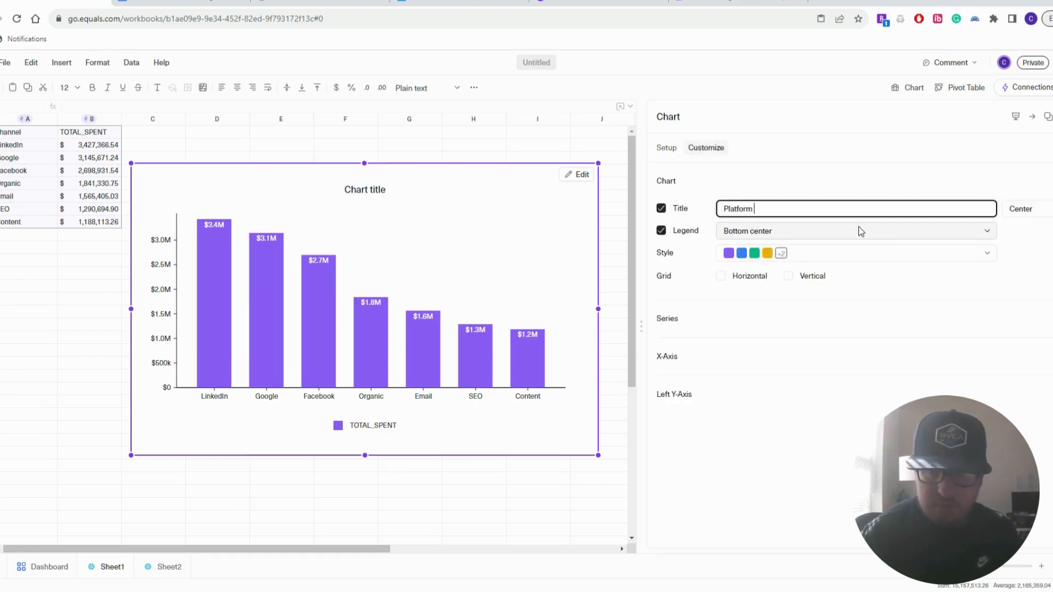
text(Spending)
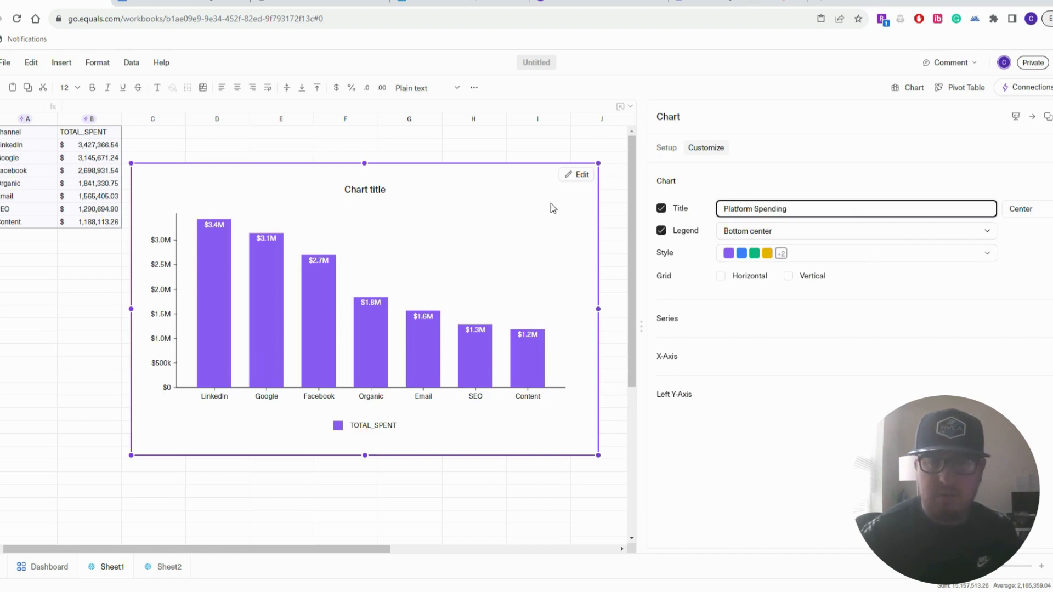
click(513, 148)
click(487, 220)
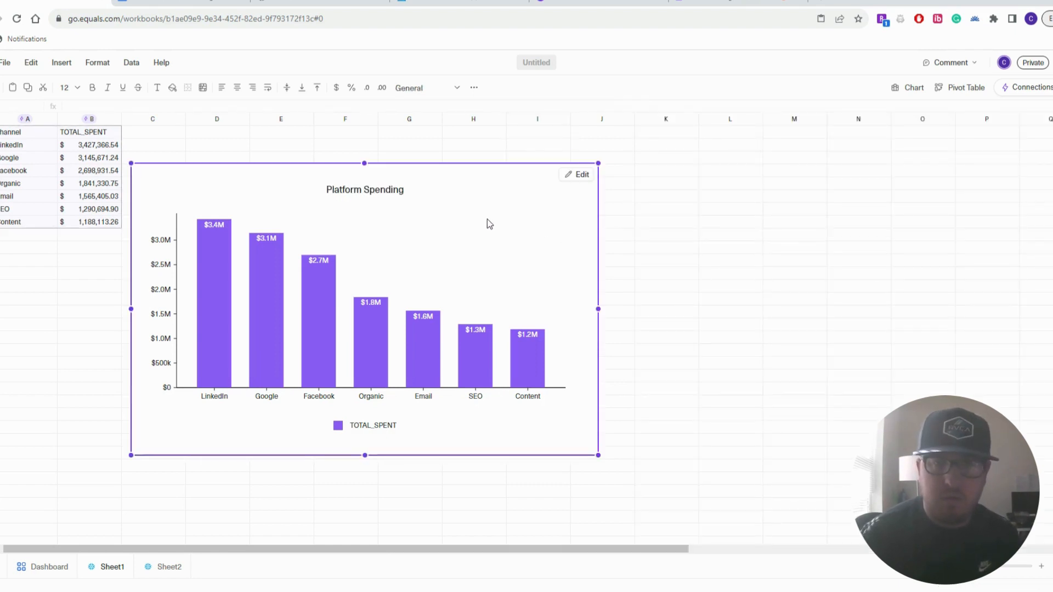
Turn off the Platform Spending chart's legend and recolour its bars with the Contrast palette
right_click(393, 429)
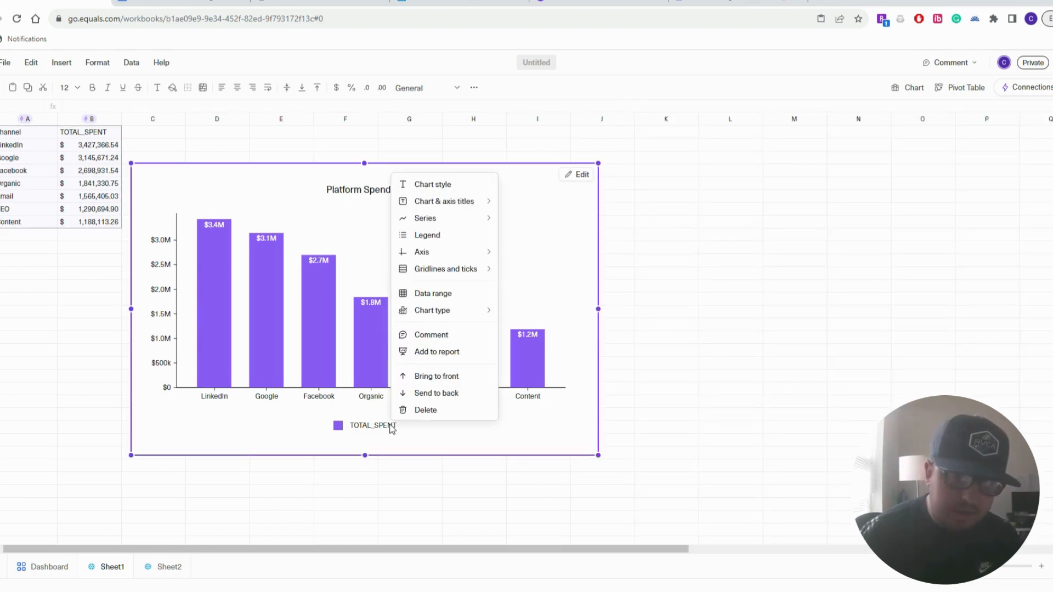
click(465, 236)
click(661, 232)
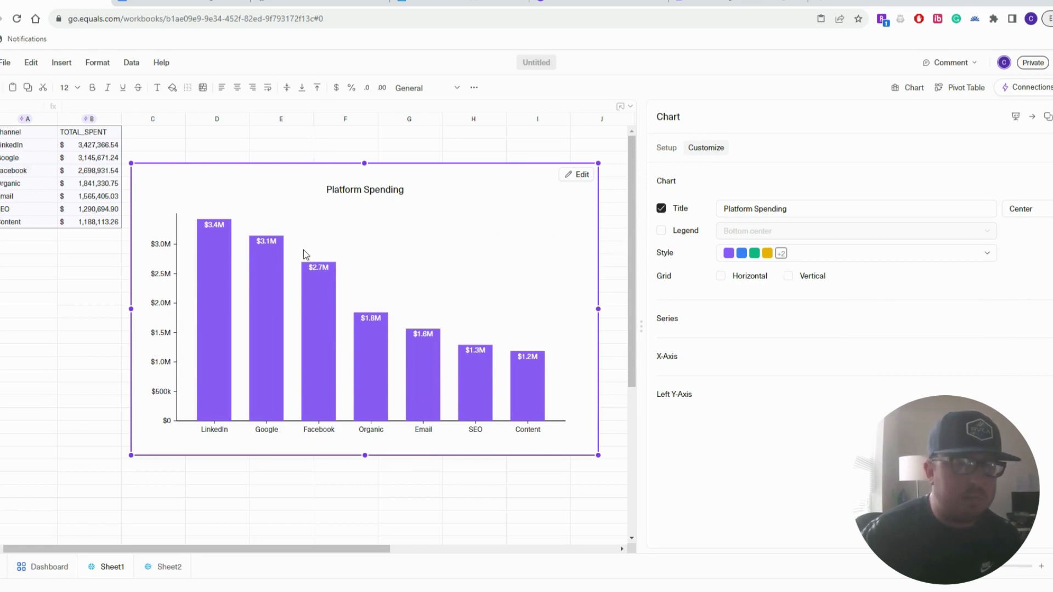
click(804, 256)
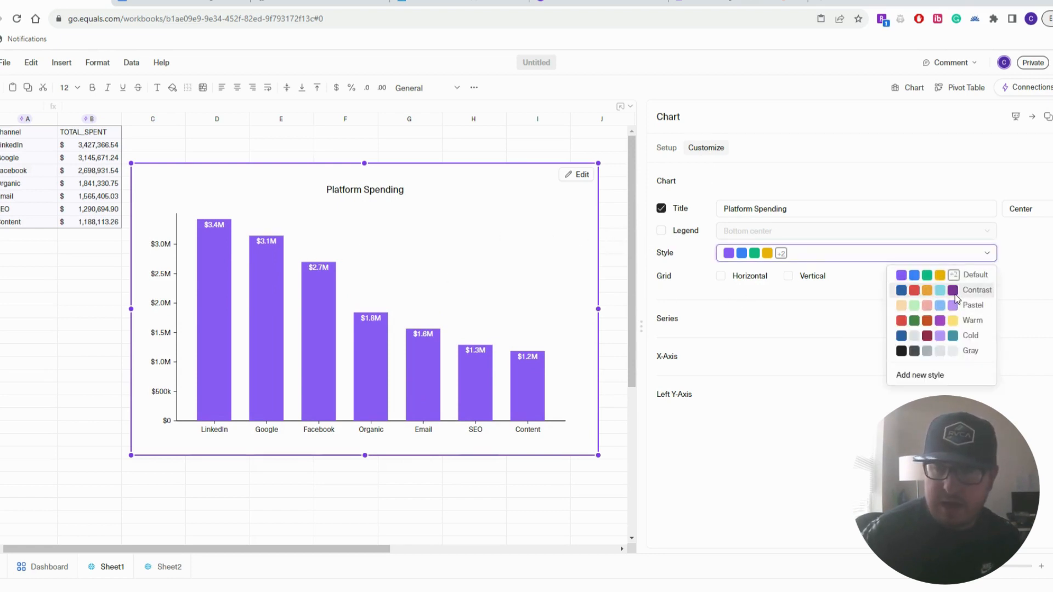
click(955, 296)
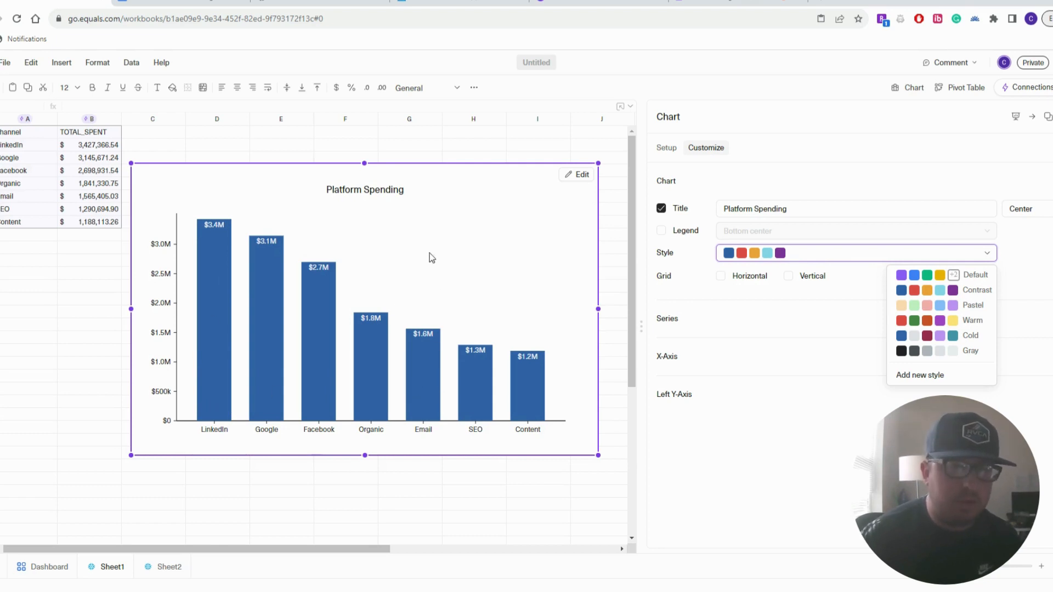
On Sheet2, insert a line chart from the date and TOTAL_SPENT range A1:B25
click(163, 567)
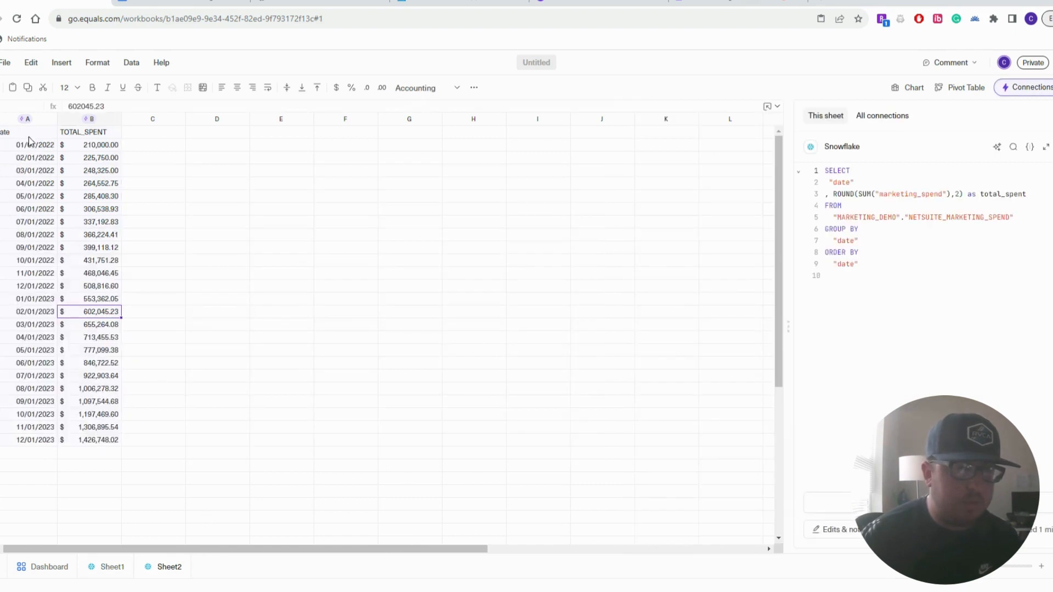
drag(29, 138, 113, 441)
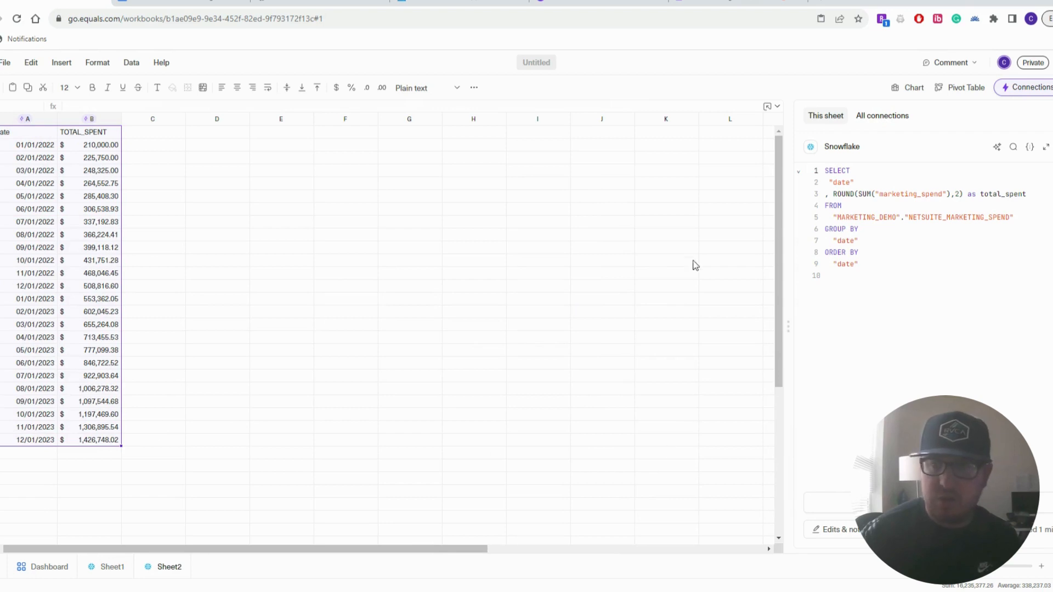
click(902, 94)
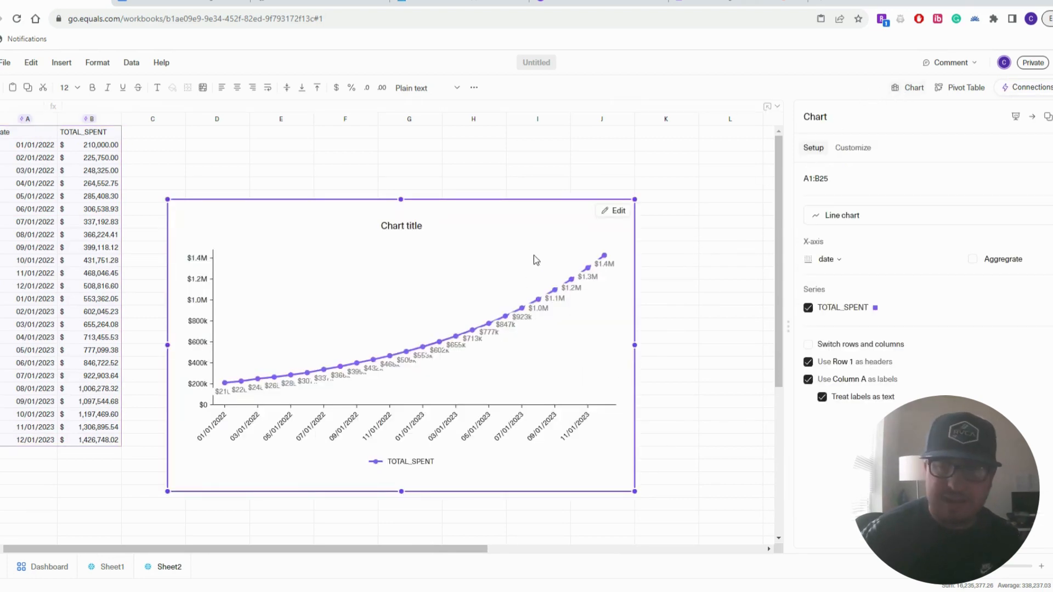
Title the line chart 'Marketing Spending' and apply the Contrast palette
click(413, 223)
click(414, 226)
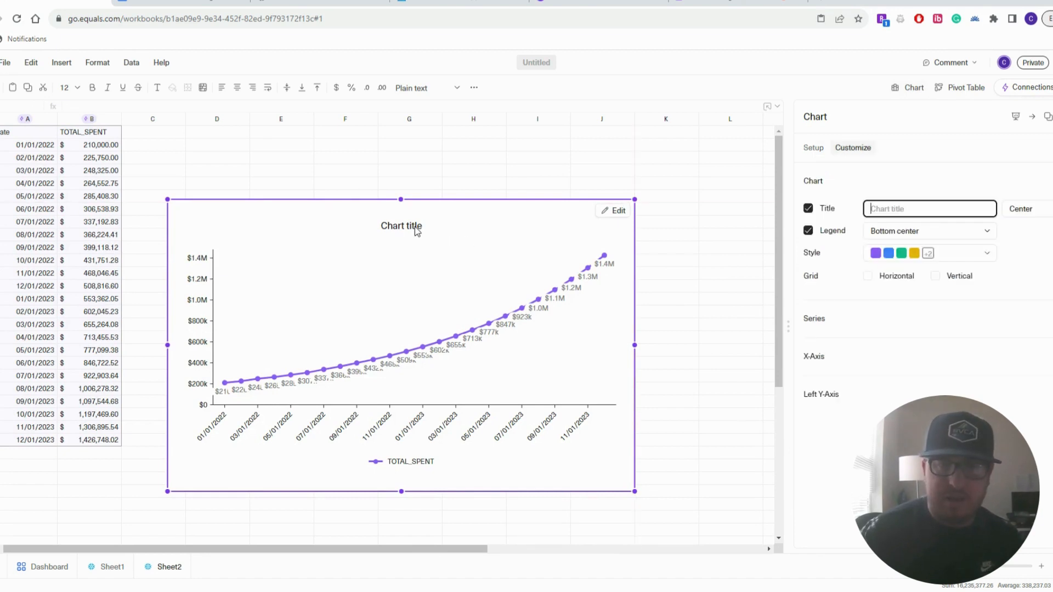
text(Mar)
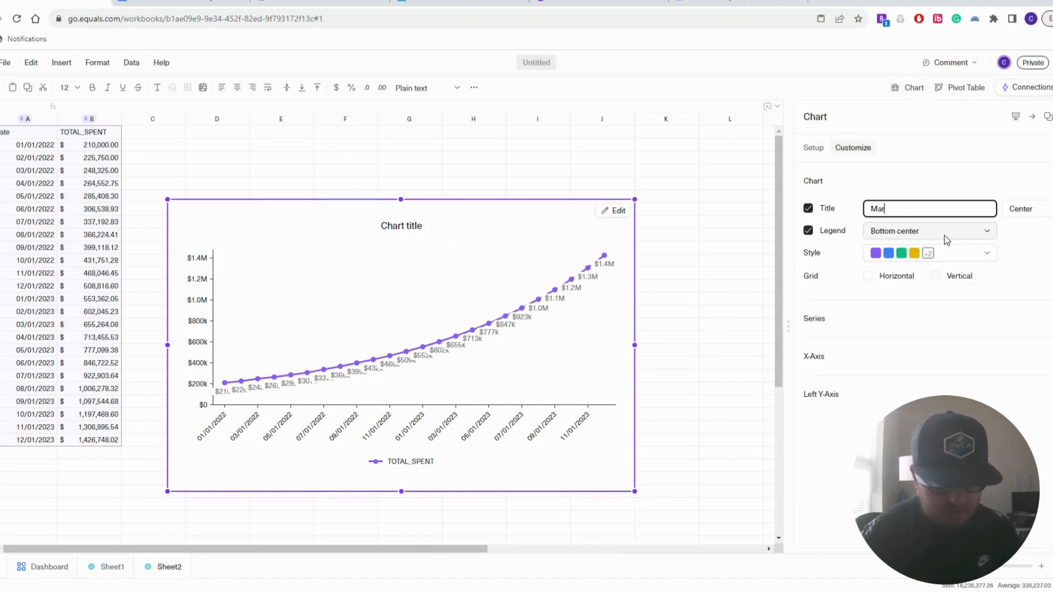
text(keting Spending)
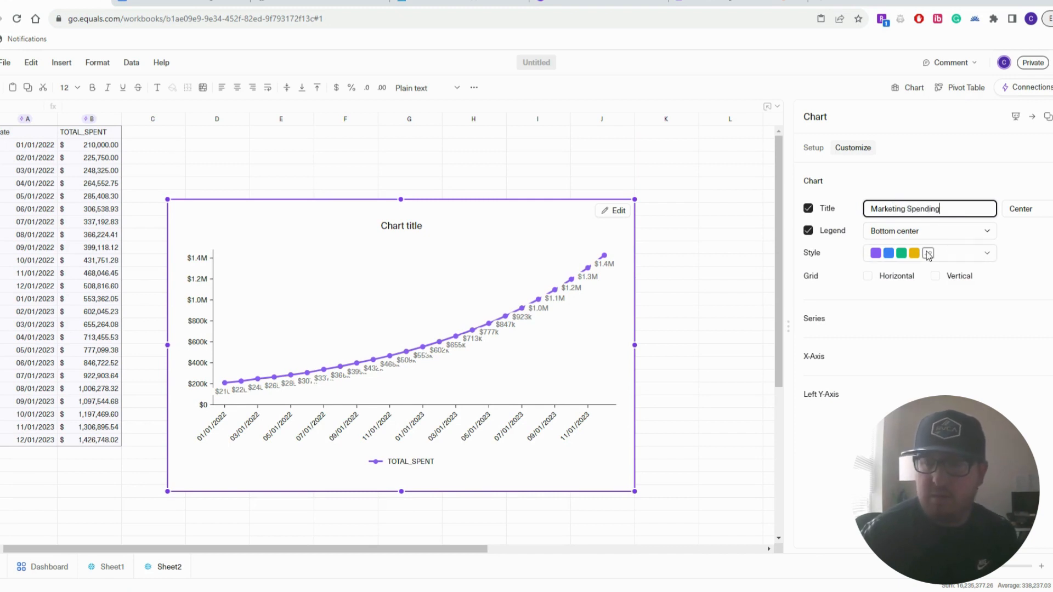
click(929, 253)
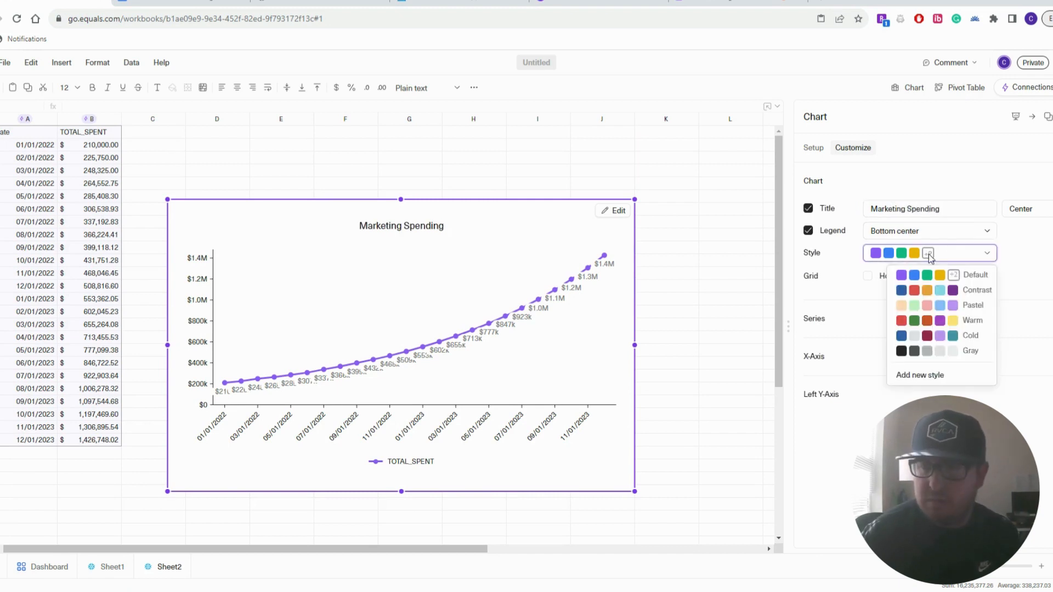
click(981, 295)
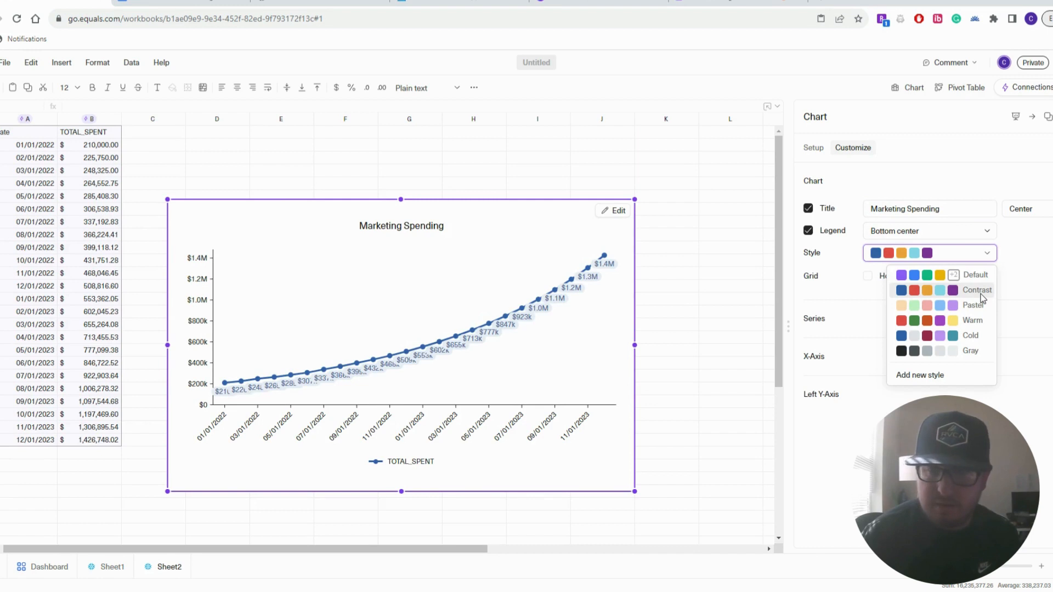
Turn off the data-point value labels in the TOTAL_SPENT series settings
click(815, 149)
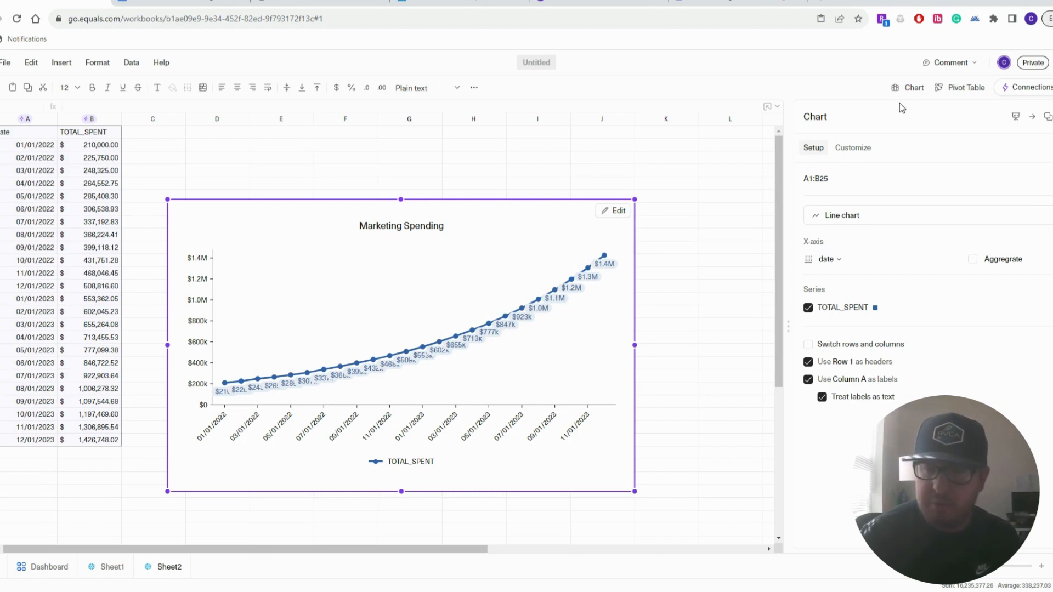
click(863, 148)
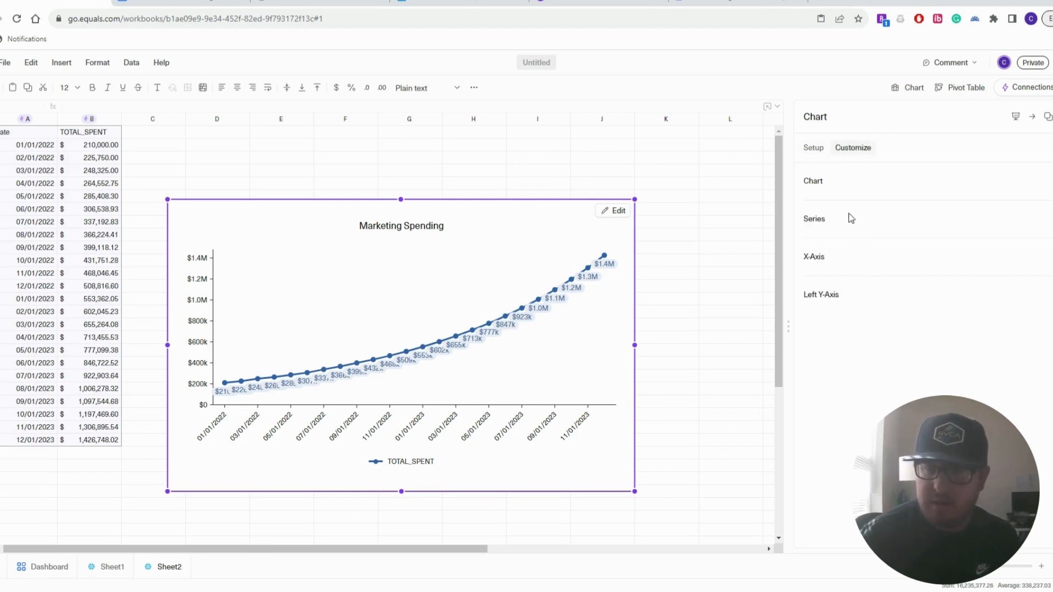
click(847, 185)
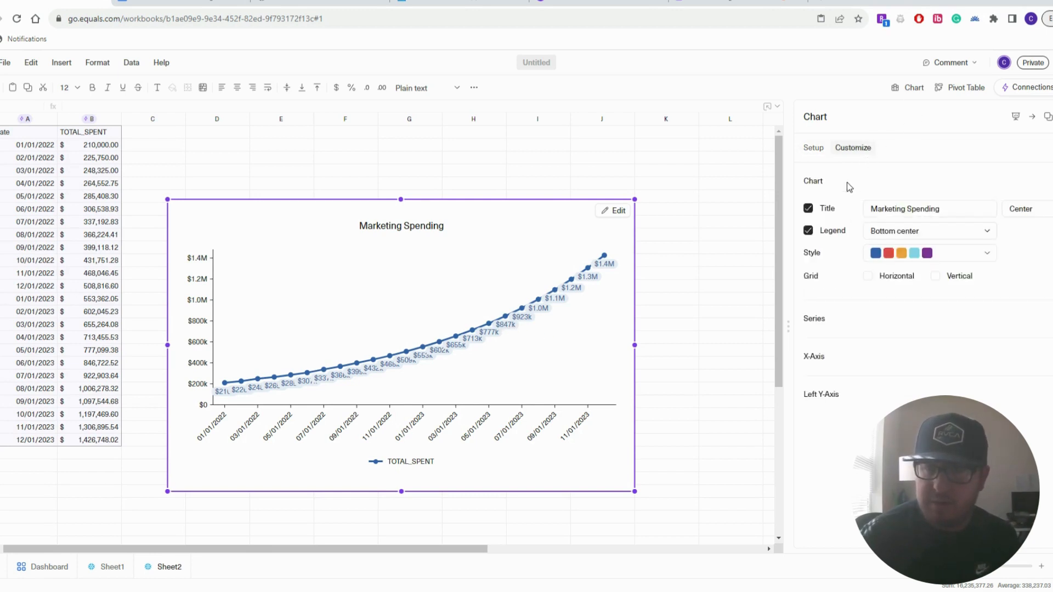
click(865, 320)
scroll(871, 351, down, 1)
click(807, 381)
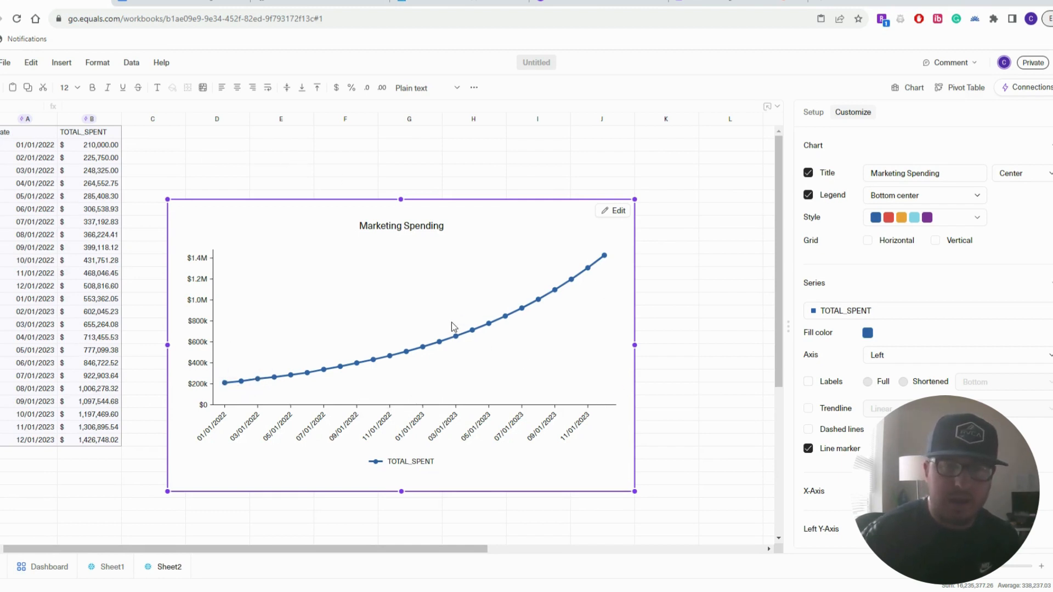
Hide the Marketing Spending chart's legend and go to the empty Dashboard page
right_click(417, 464)
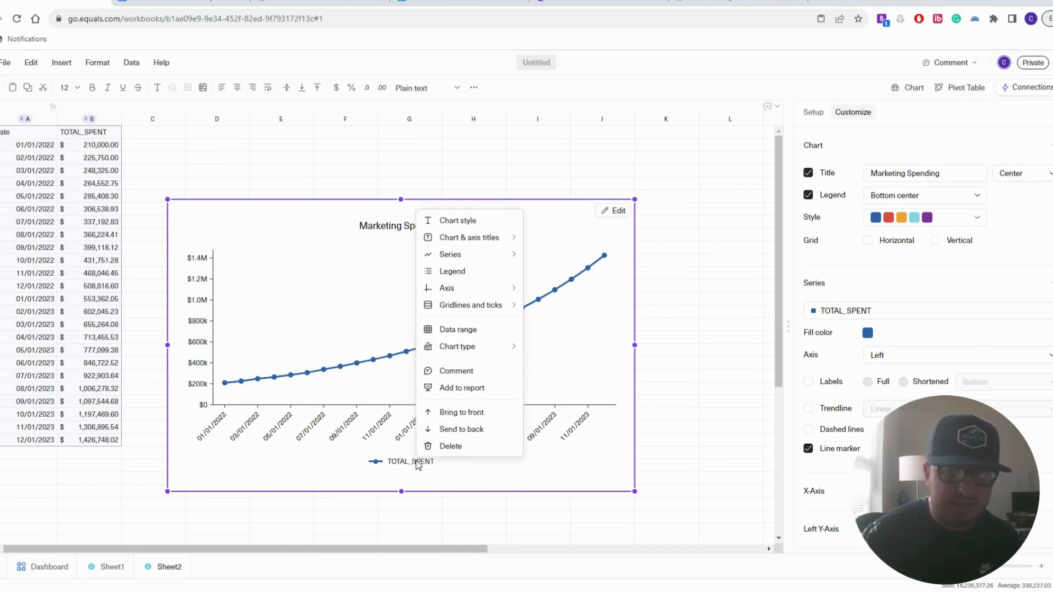
click(463, 272)
click(809, 231)
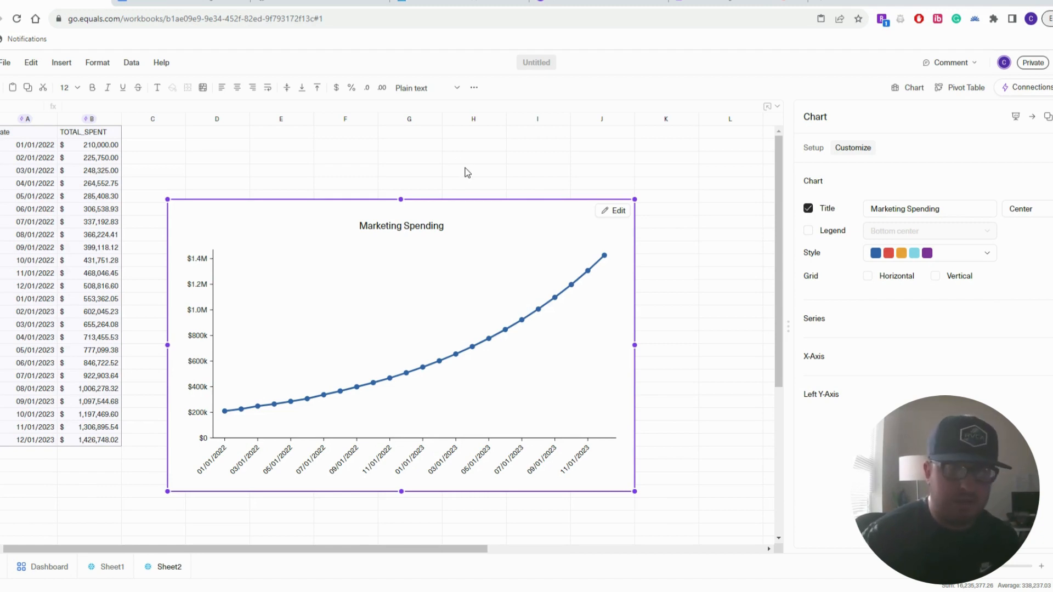
click(43, 566)
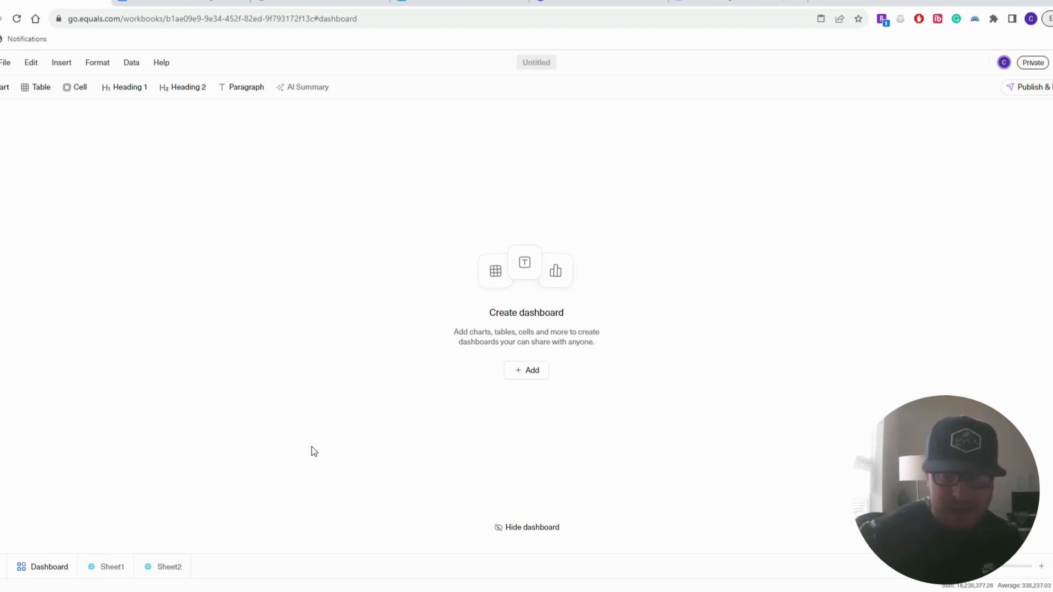
Add the Platform Spending chart to the dashboard
click(164, 569)
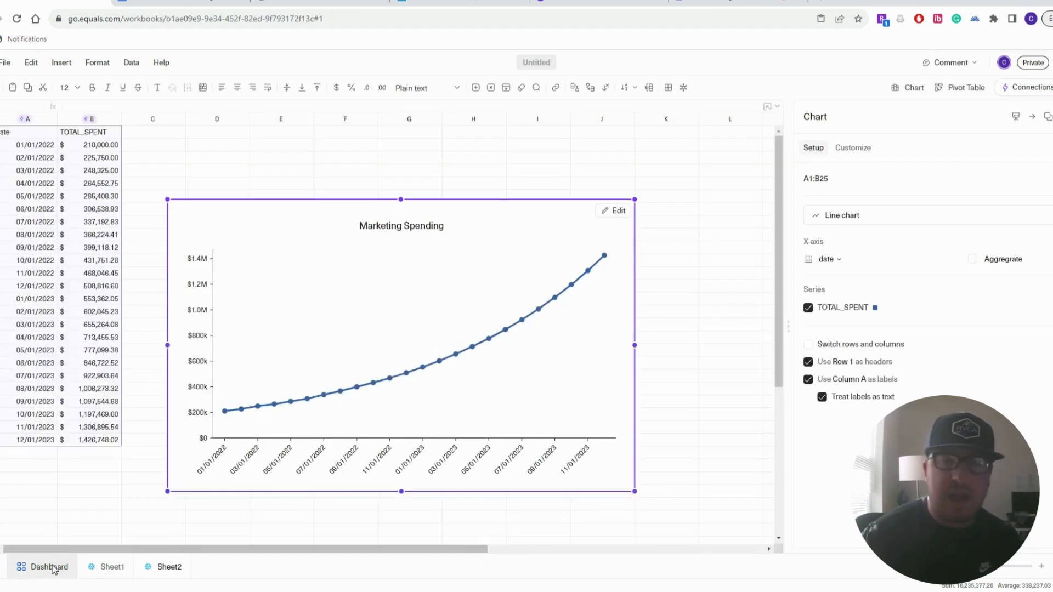
click(47, 566)
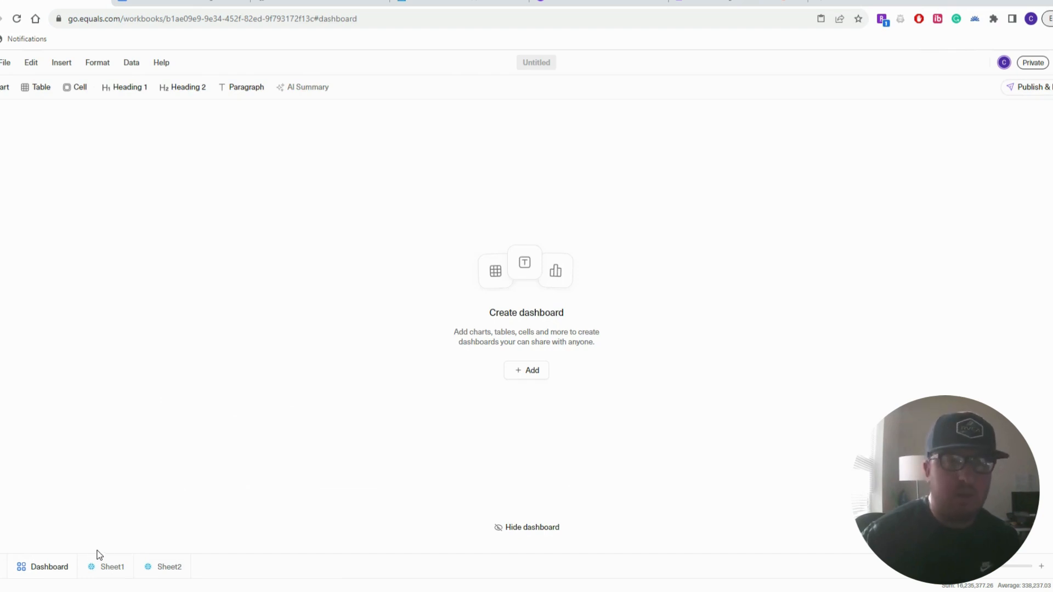
click(531, 372)
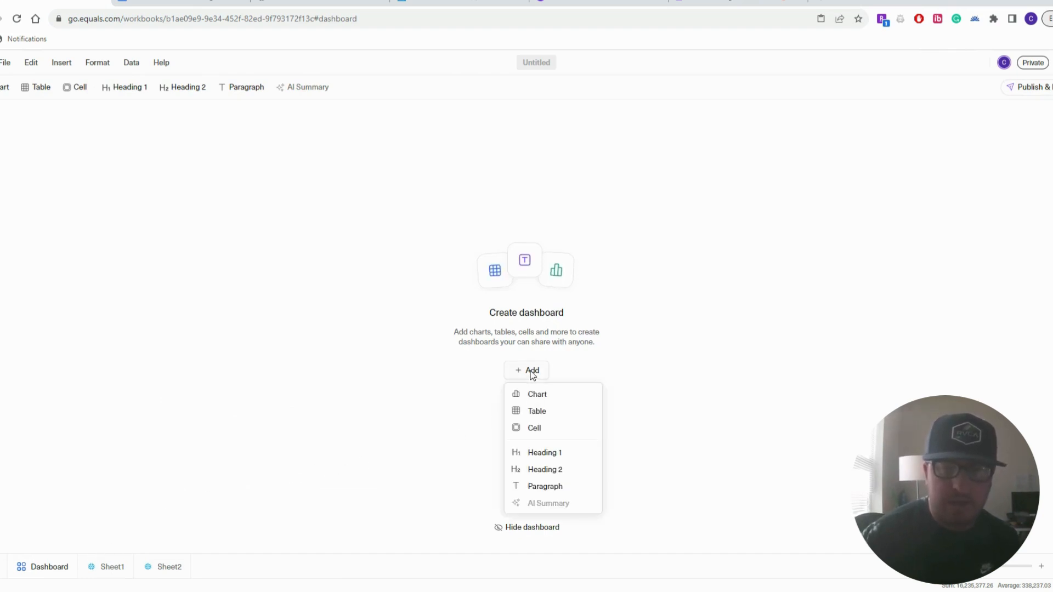
click(539, 397)
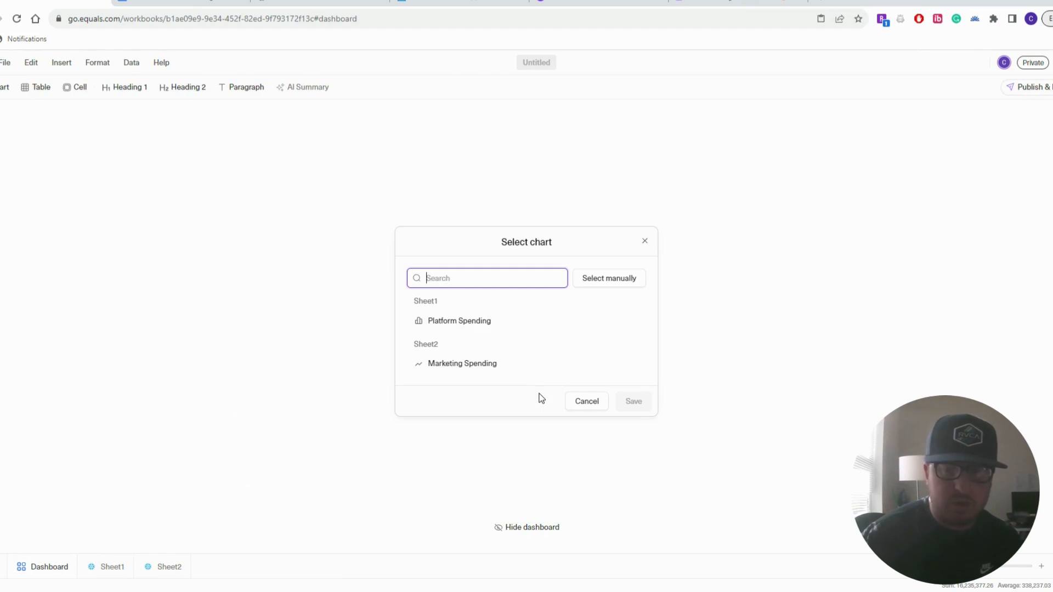
click(480, 324)
click(630, 403)
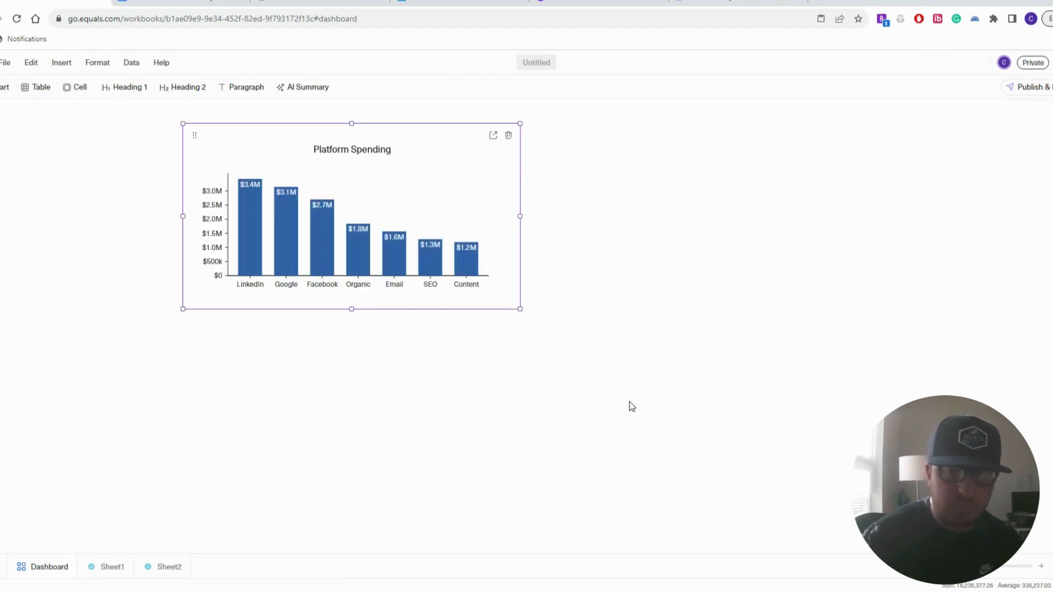
Add the Marketing Spending chart and place it to the right of the bar chart
click(191, 340)
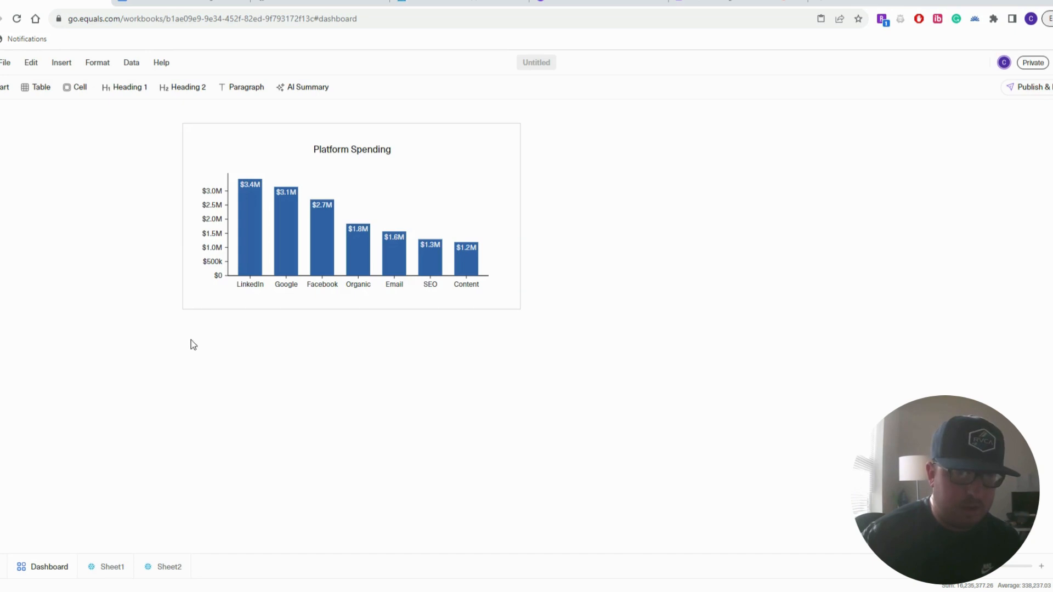
click(173, 316)
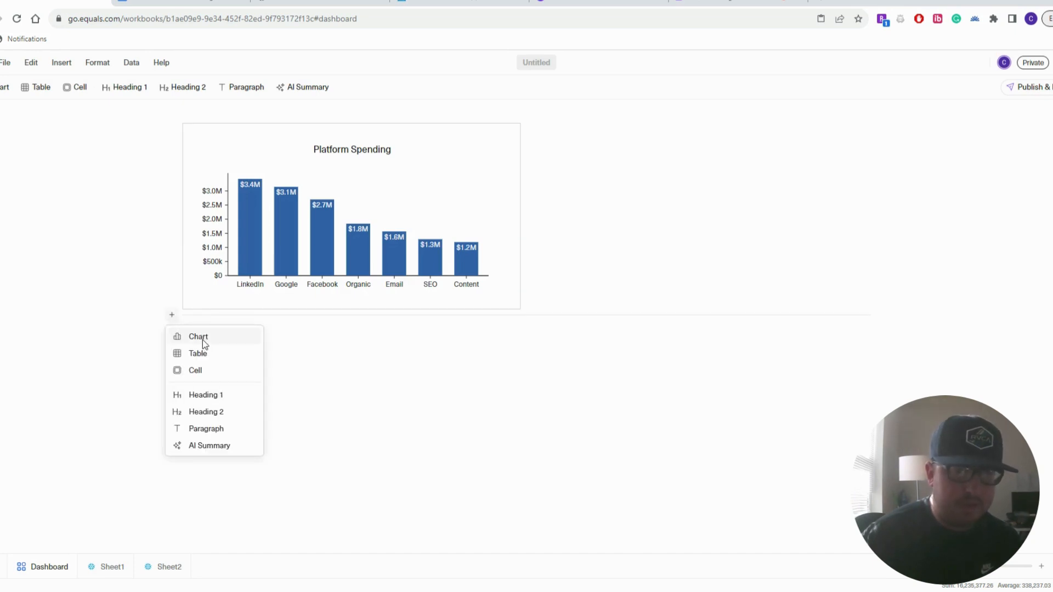
click(203, 340)
click(448, 364)
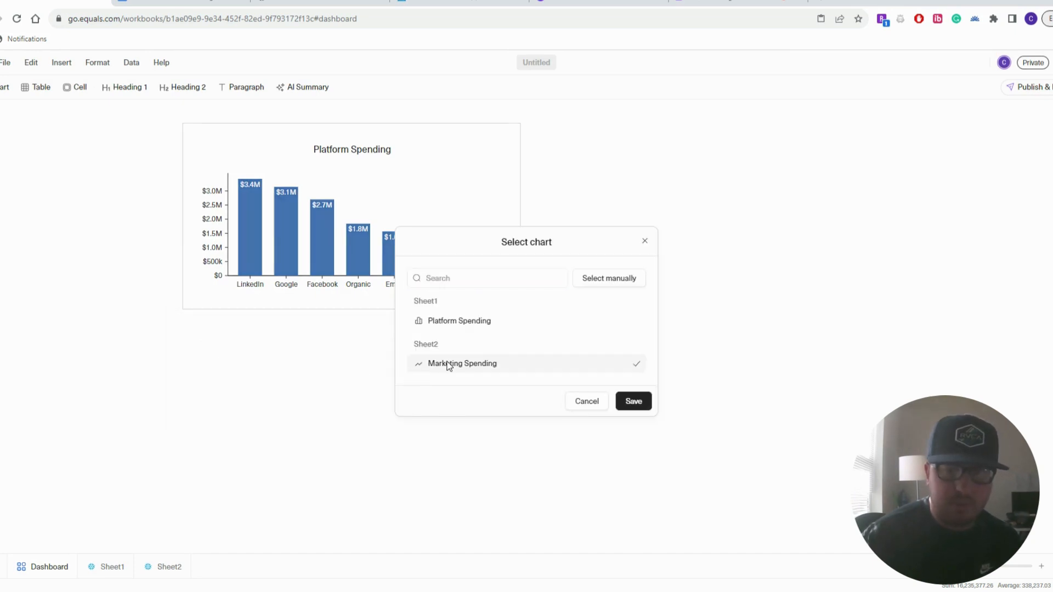
click(630, 402)
scroll(585, 388, up, 2)
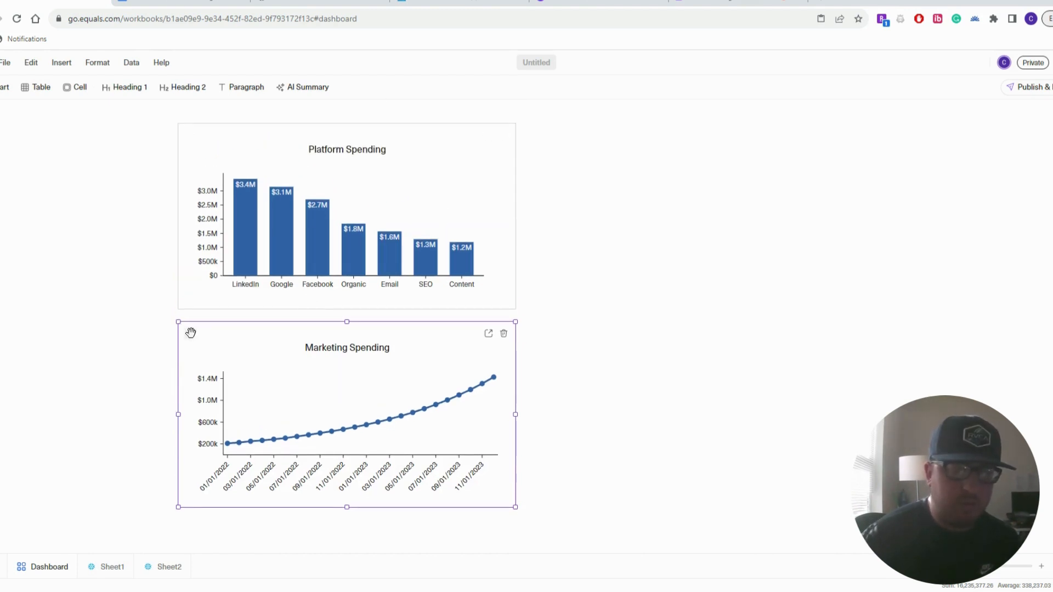
drag(190, 333, 557, 163)
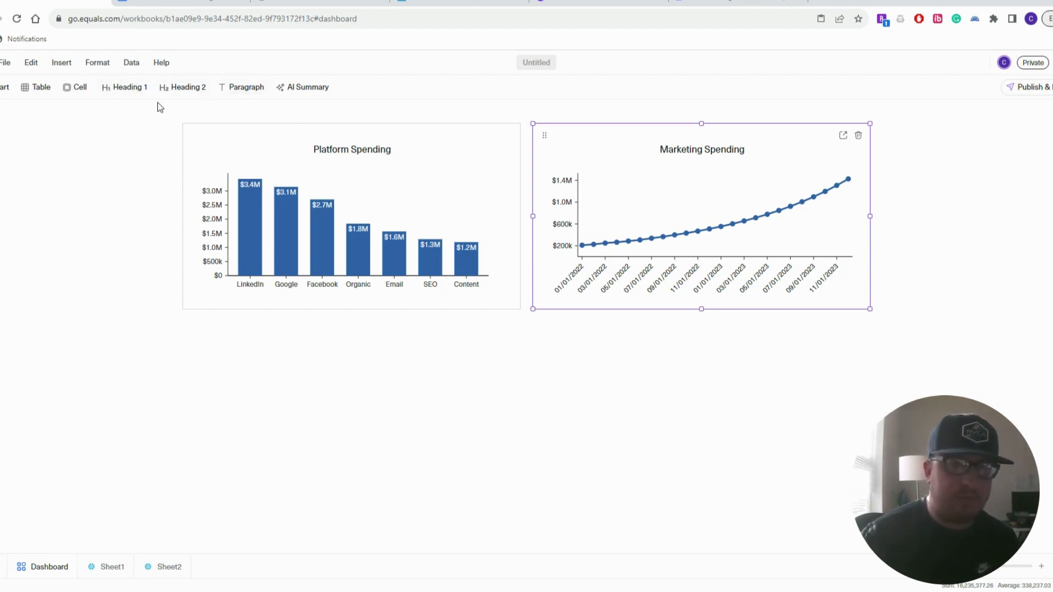
Add a Heading 1 block above the charts reading 'Company Marketing Spending Review'
click(124, 89)
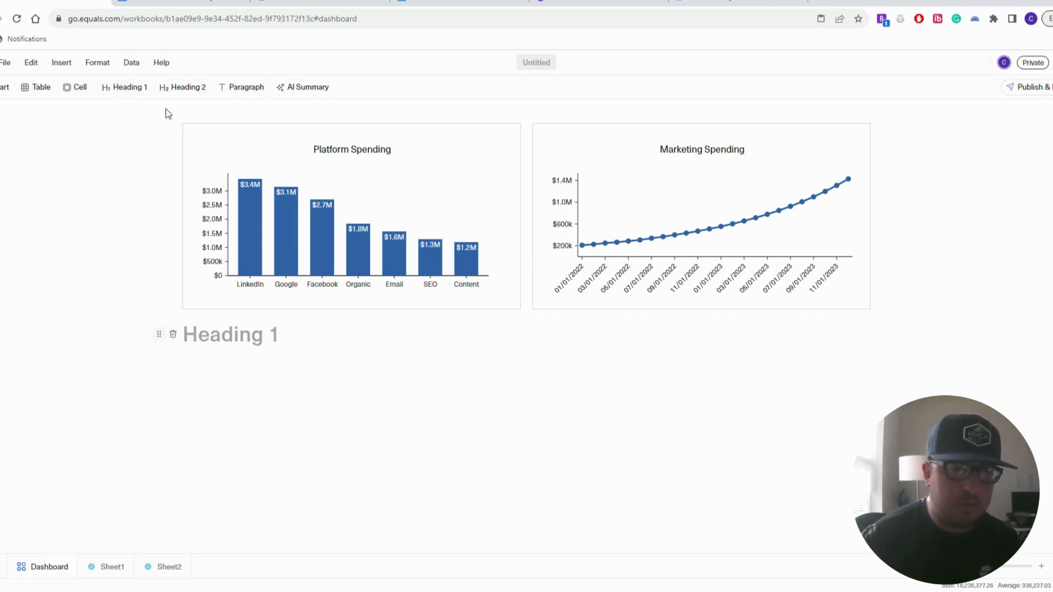
drag(158, 334, 160, 106)
drag(158, 334, 169, 120)
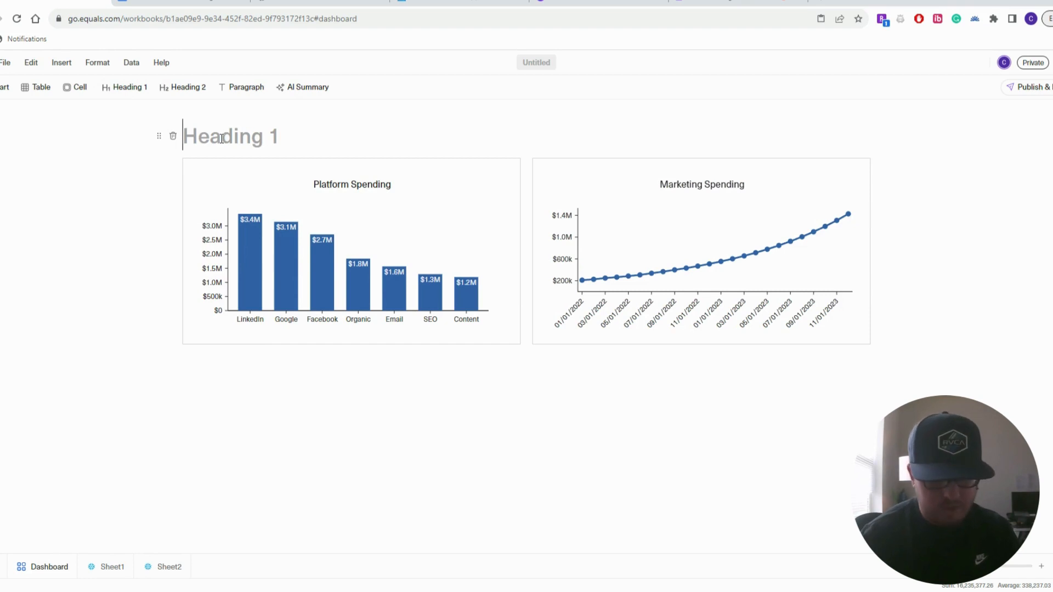
text(Company M)
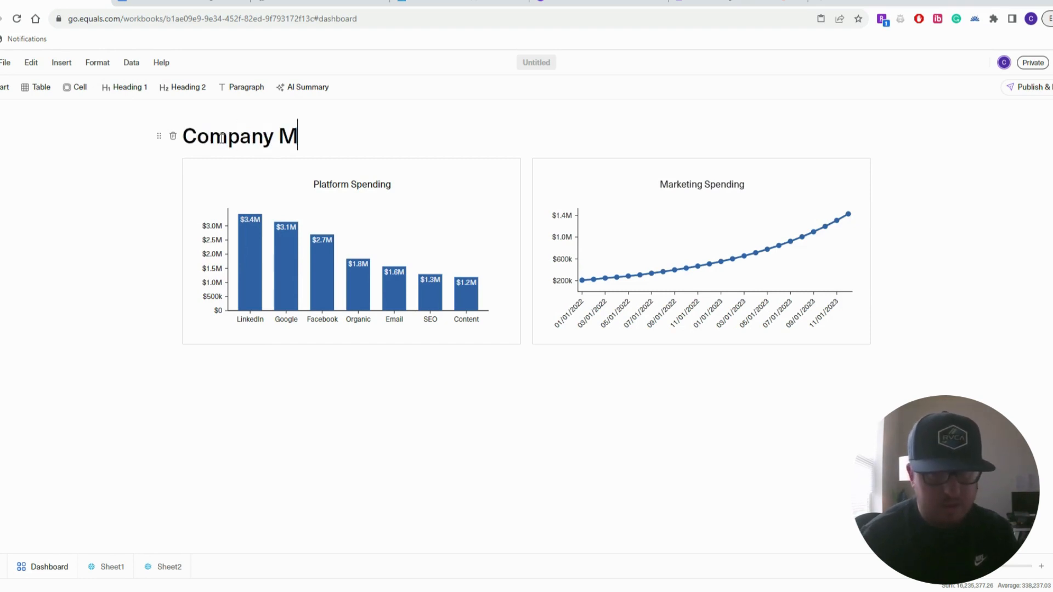
text(arketing )
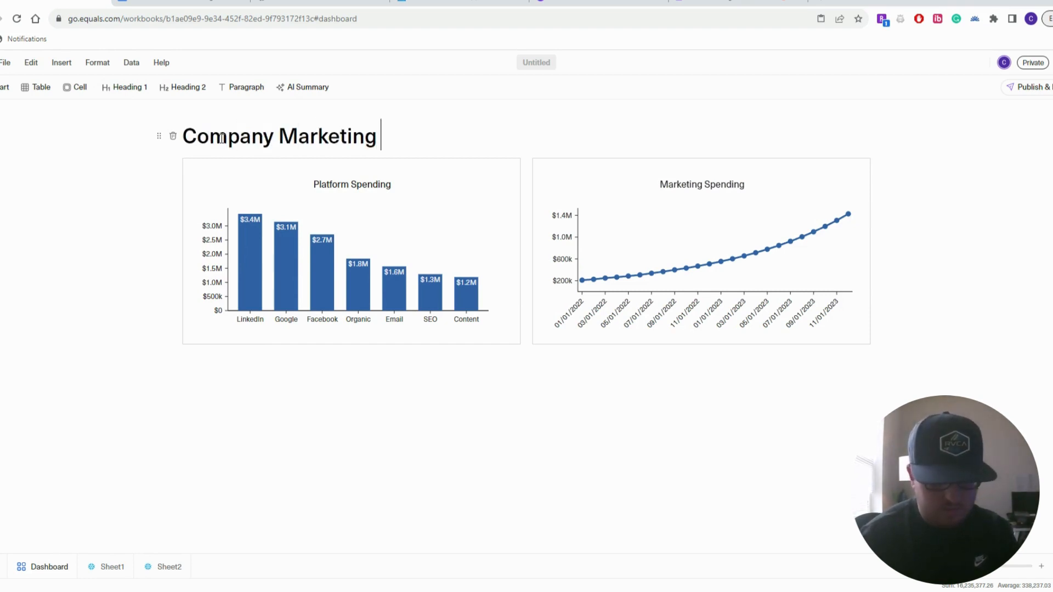
text(Spending Rev)
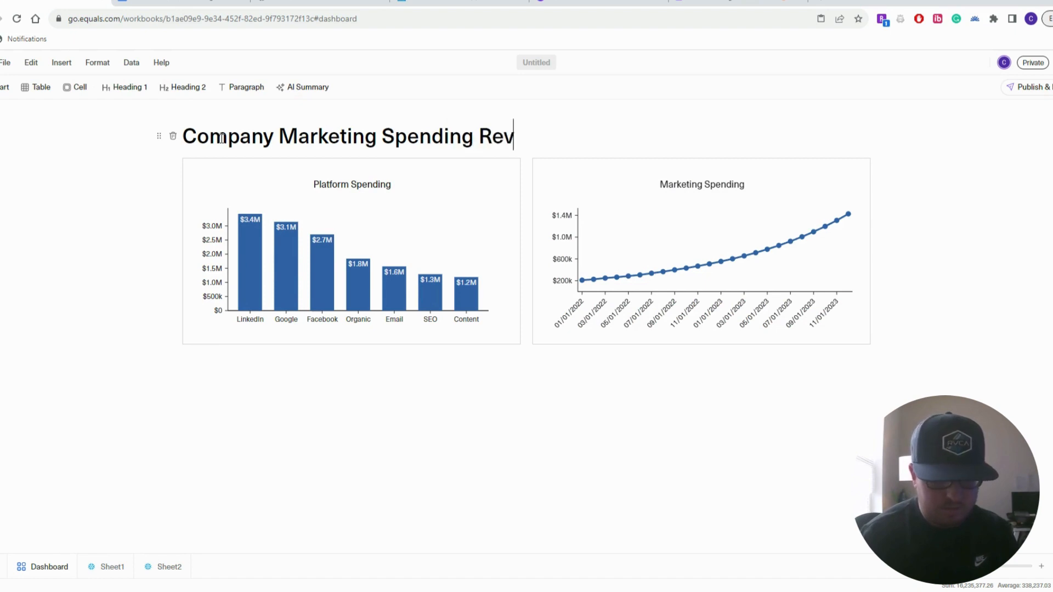
text(iew)
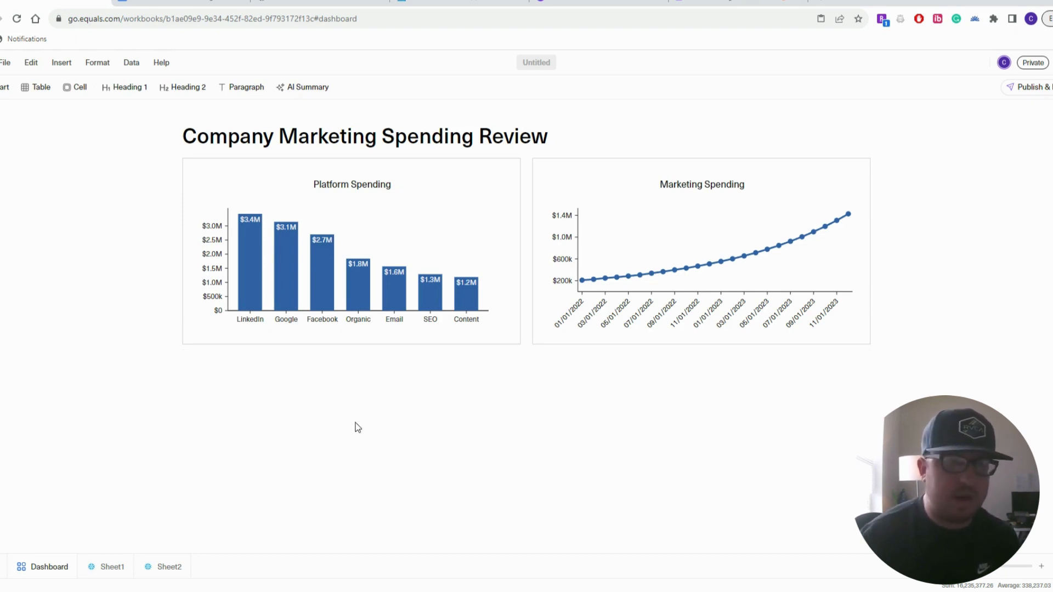
Add a paragraph block below the charts and copy the two summary paragraphs from the Google Doc
click(240, 86)
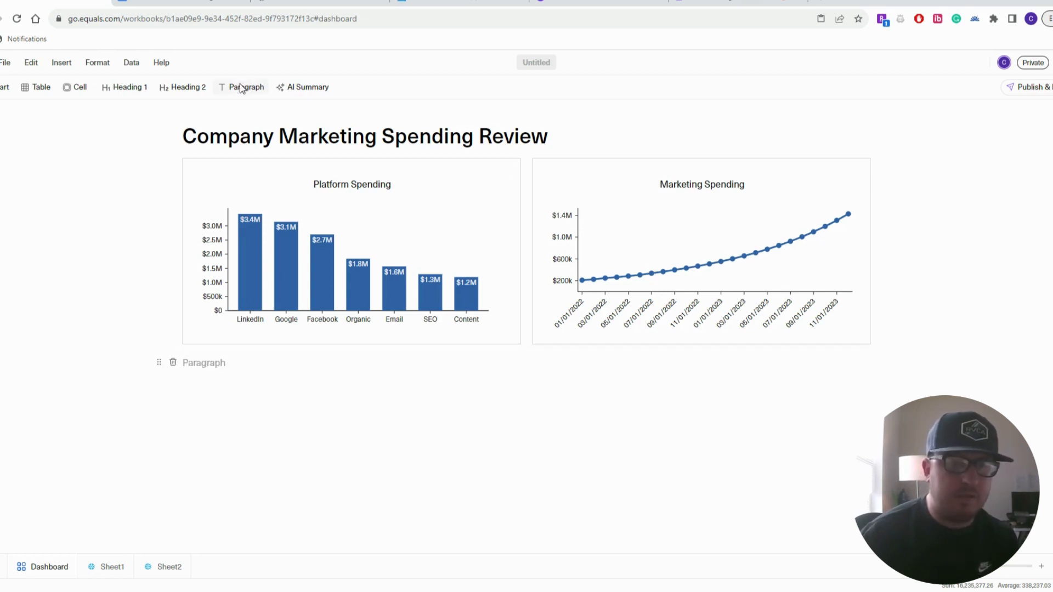
click(186, 2)
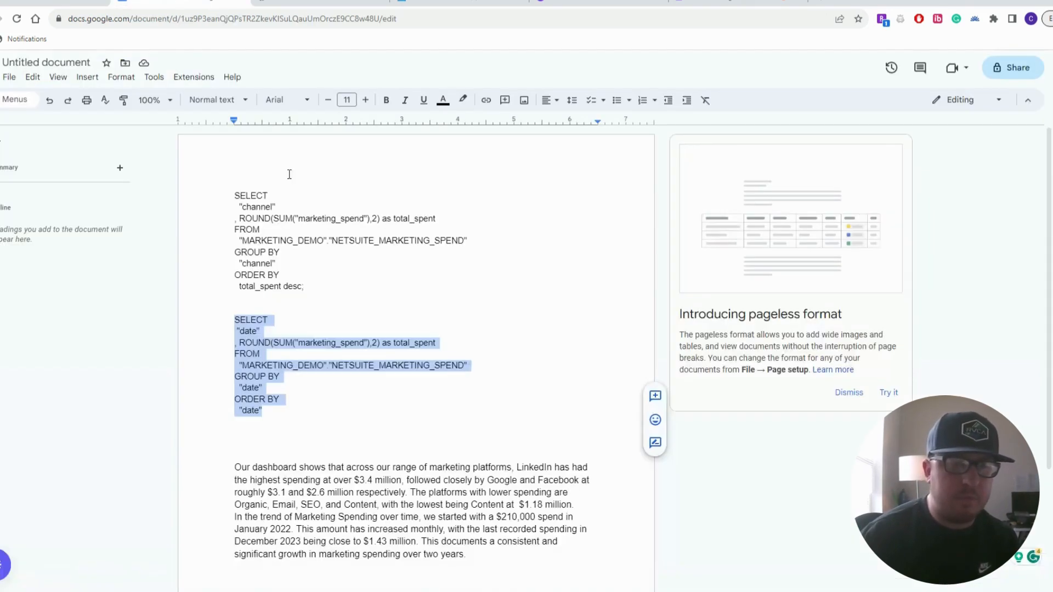
drag(464, 553, 242, 467)
right_click(253, 478)
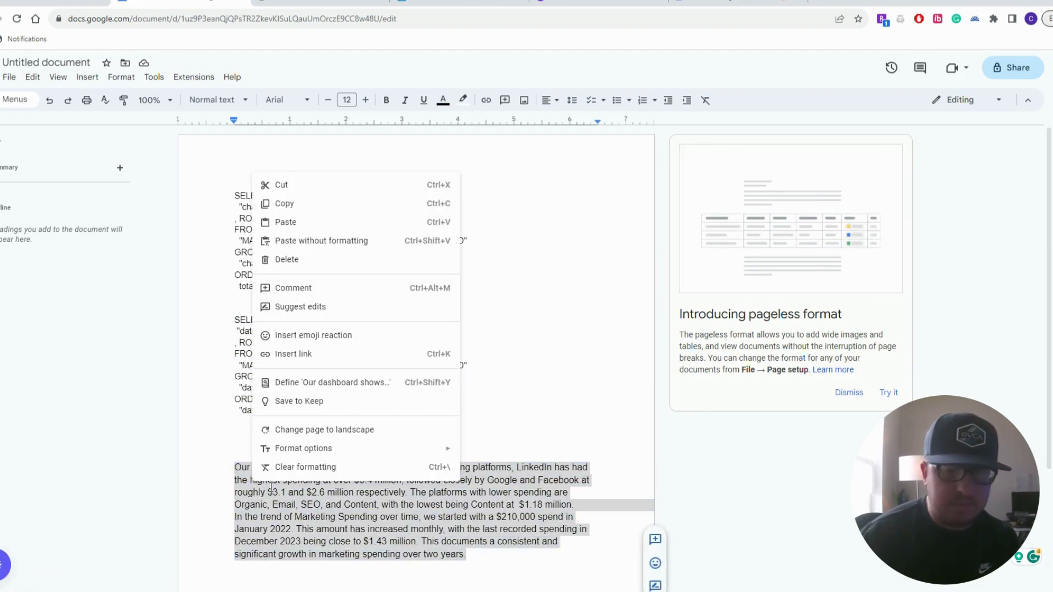
click(317, 205)
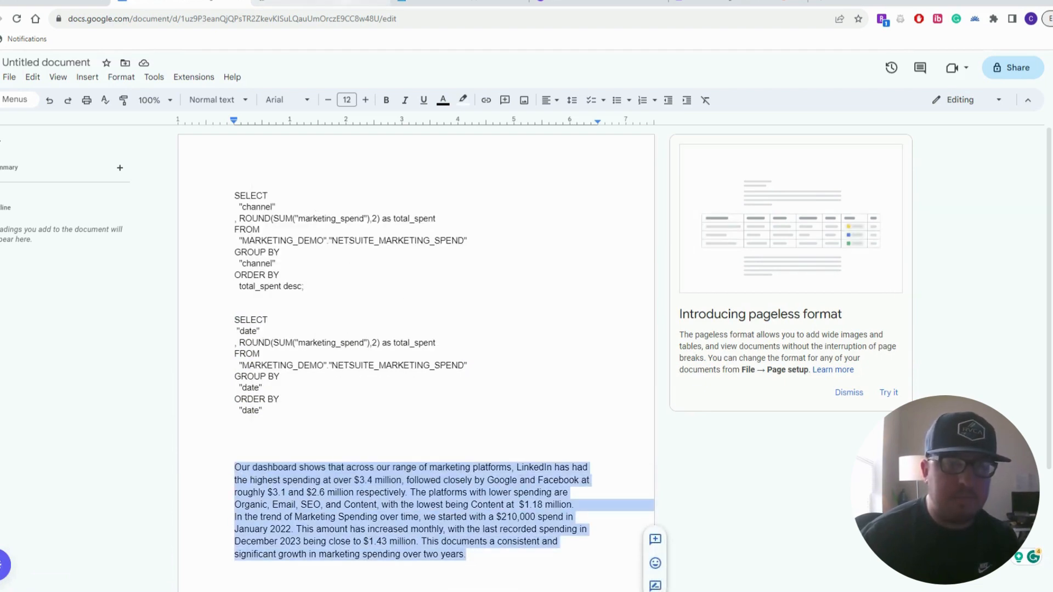
click(321, 2)
right_click(211, 364)
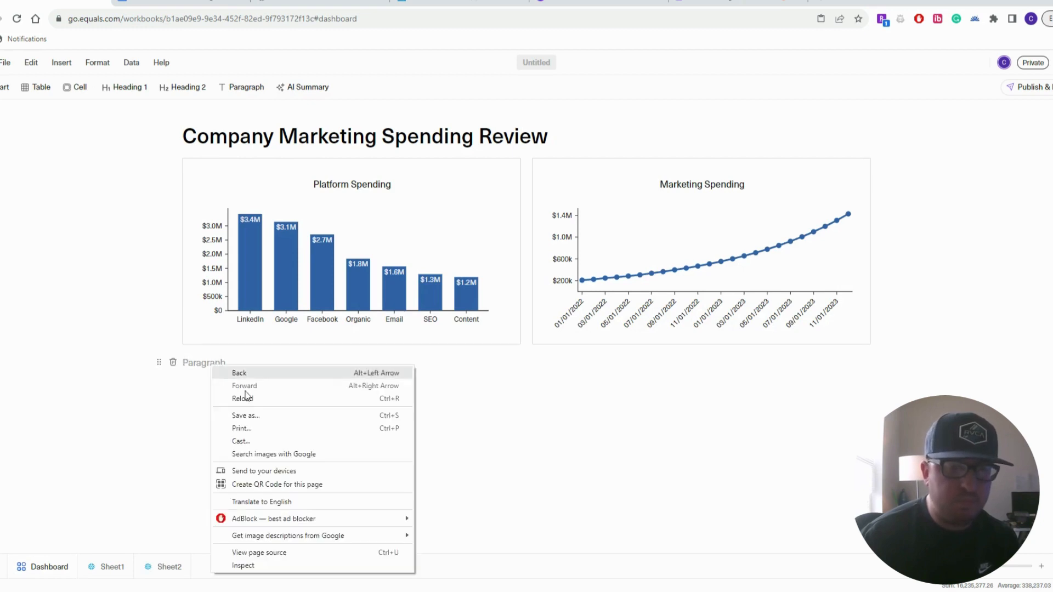
Paste the two summary paragraphs on platform spending and the monthly trend into the Paragraph block
click(202, 367)
right_click(201, 363)
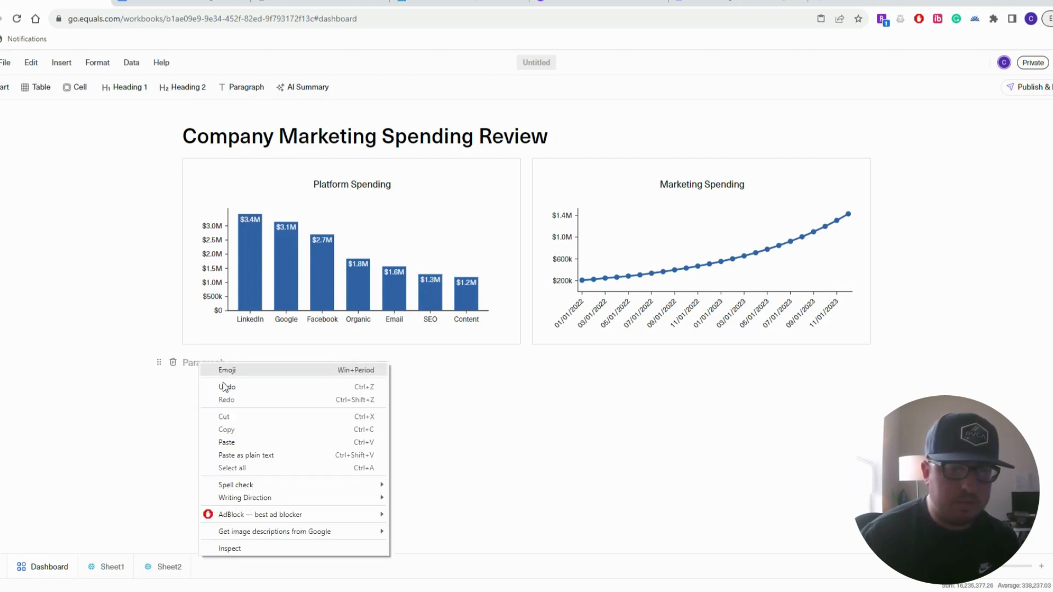
click(250, 442)
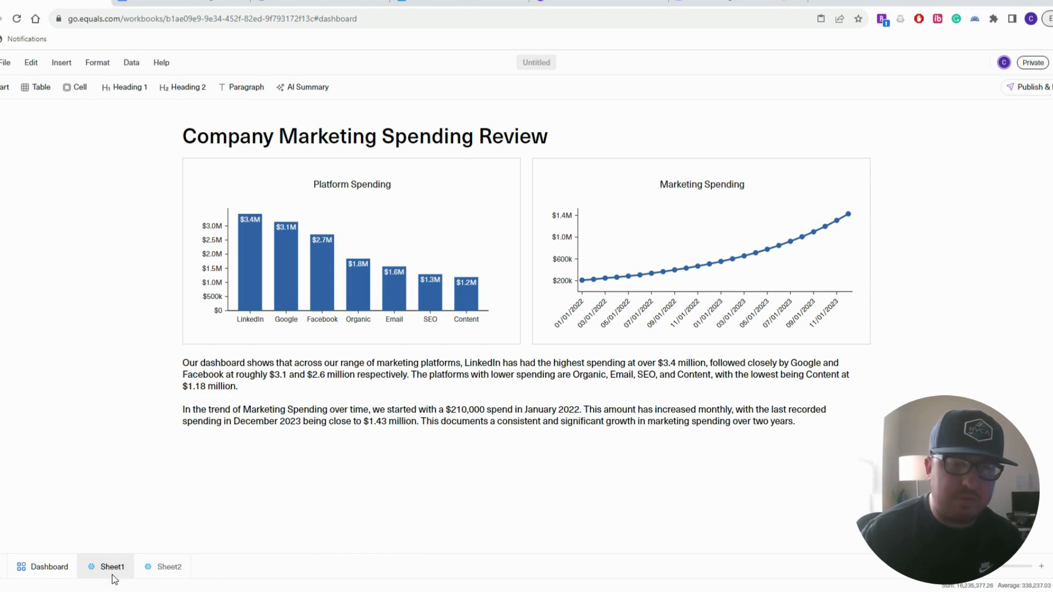
mouse_move(399, 206)
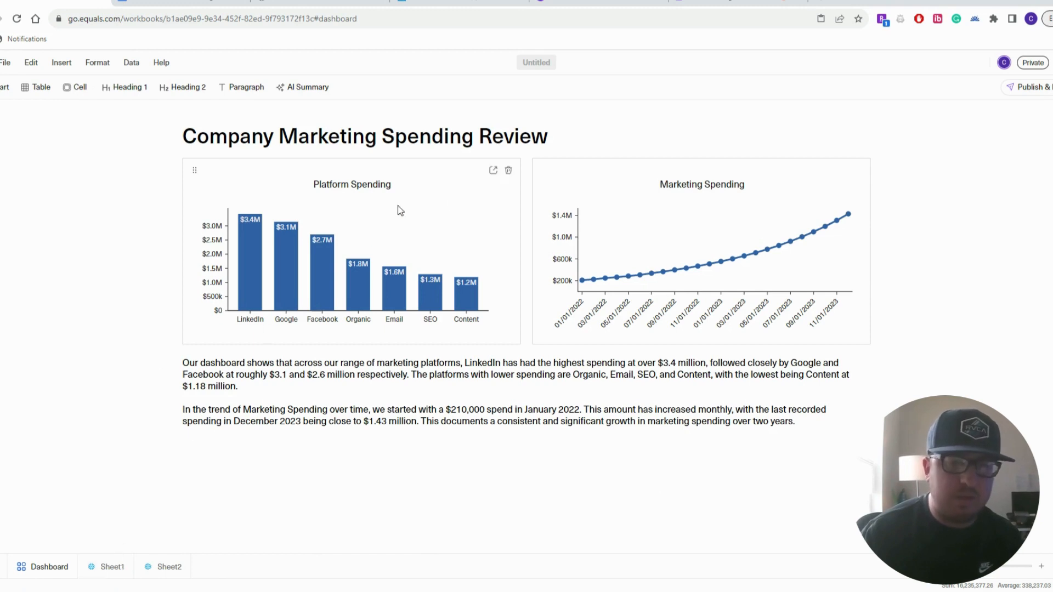
click(493, 172)
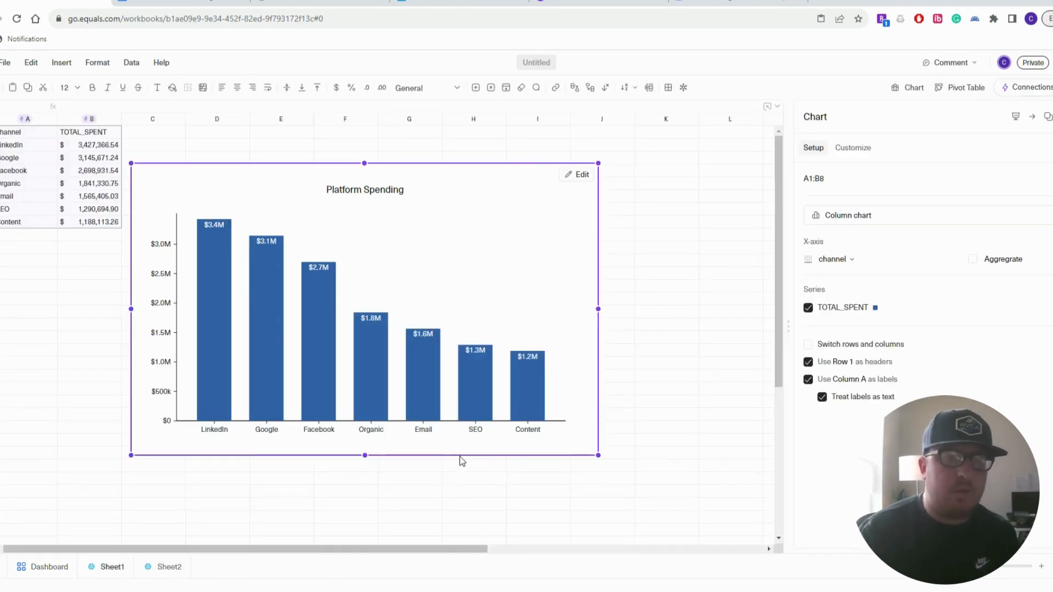
click(34, 567)
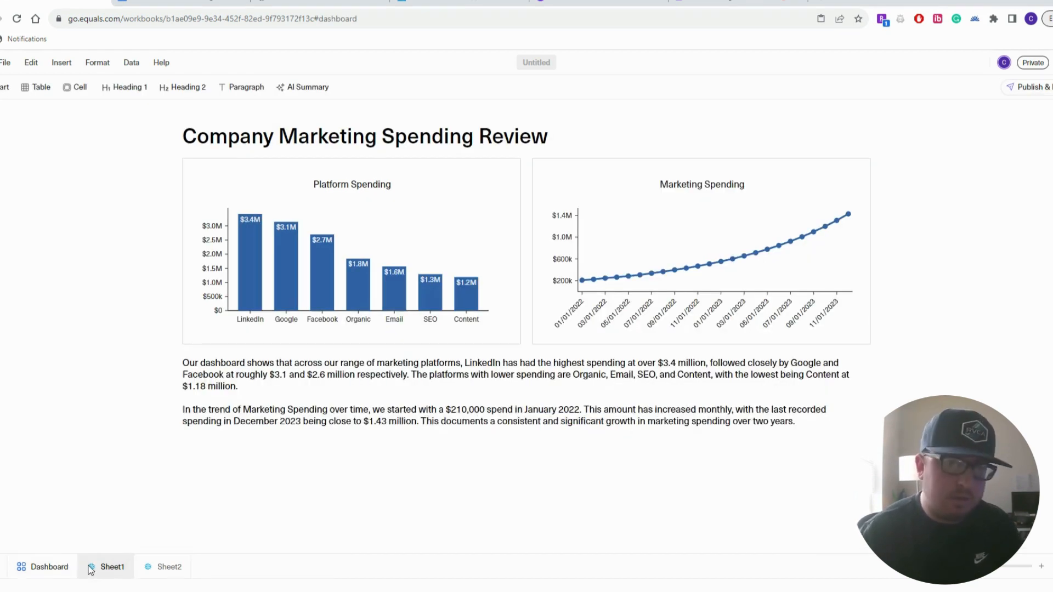